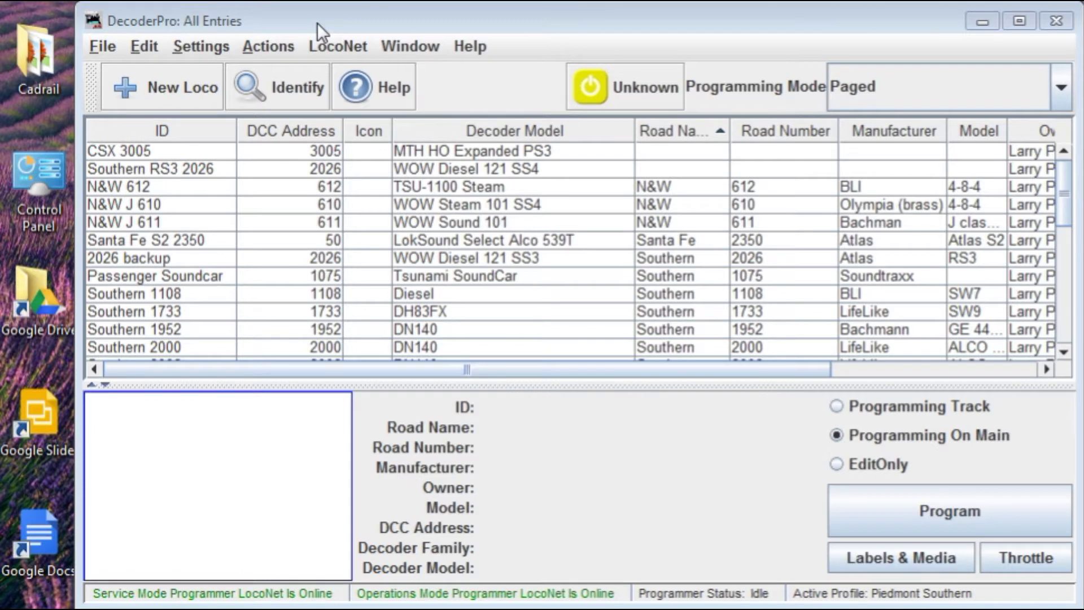
Open the Windows Control Panel from its desktop icon over the DecoderPro roster
double_click(49, 168)
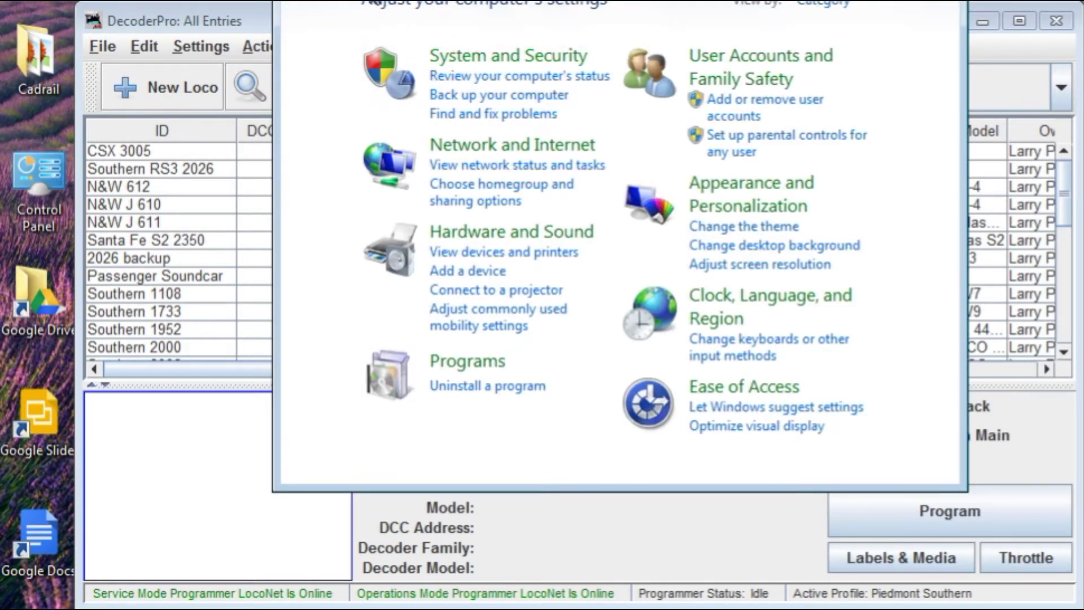
Bring Control Panel into view and go to System and Security, scrolled to the System section
mouse_move(274, 1)
left_mouse_down()
mouse_move(273, 28)
mouse_move(277, 9)
left_mouse_up()
left_click_drag(587, 27, 531, 98)
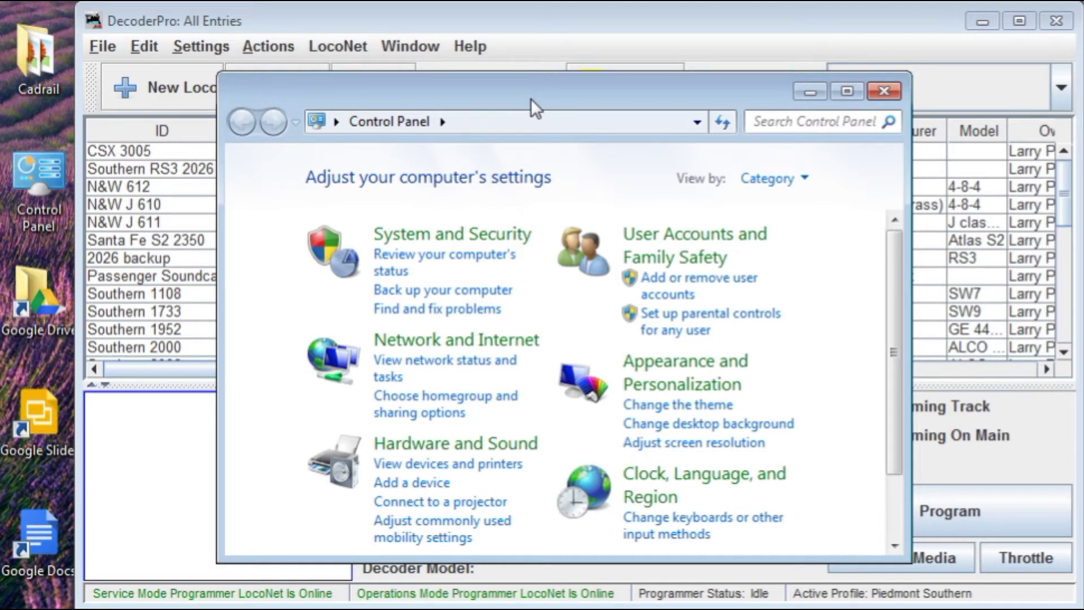
left_click_drag(530, 98, 526, 70)
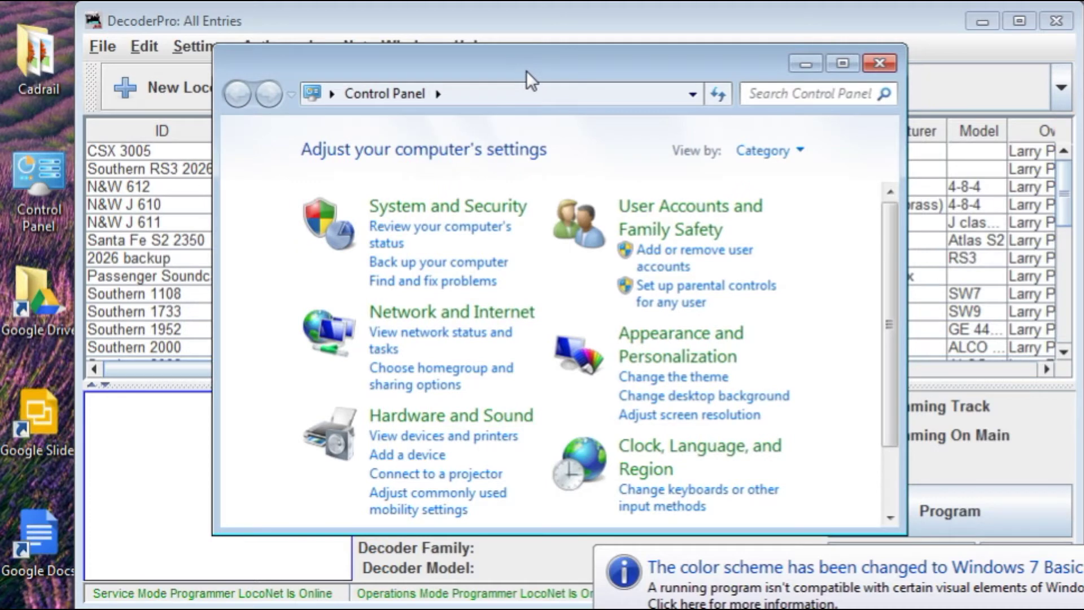
left_click(391, 210)
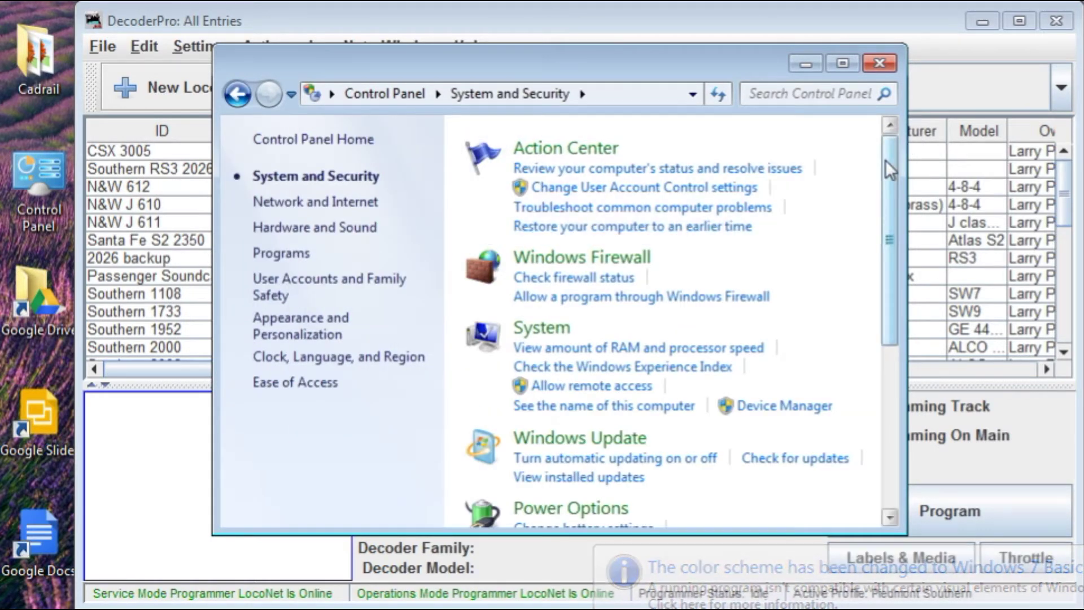
left_click_drag(887, 160, 894, 220)
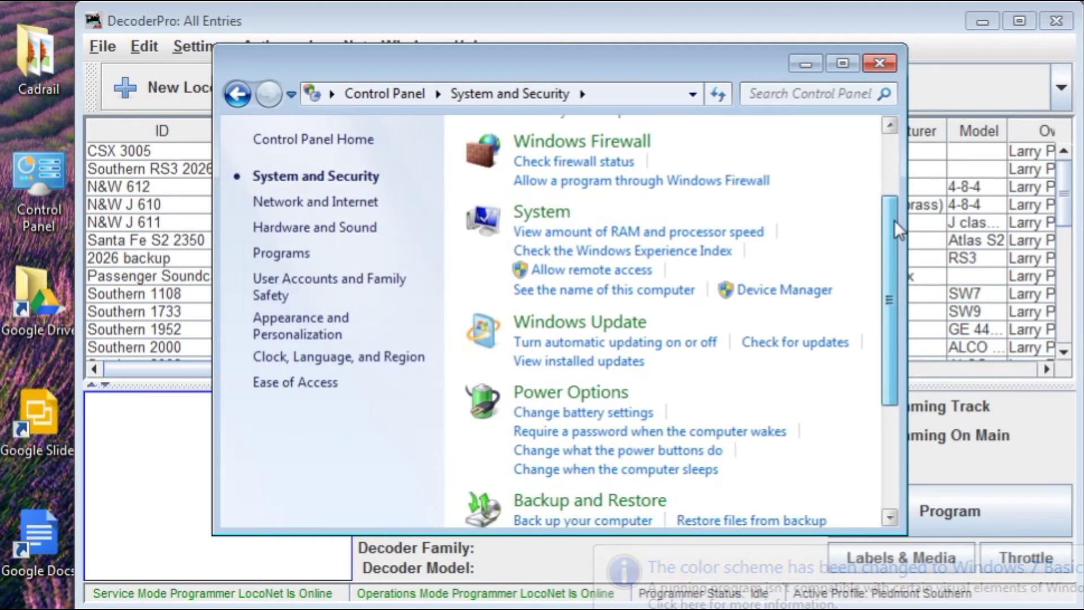
In Device Manager, view Port Settings of Communications Port (COM12) under Ports (COM & LPT)
left_click(785, 290)
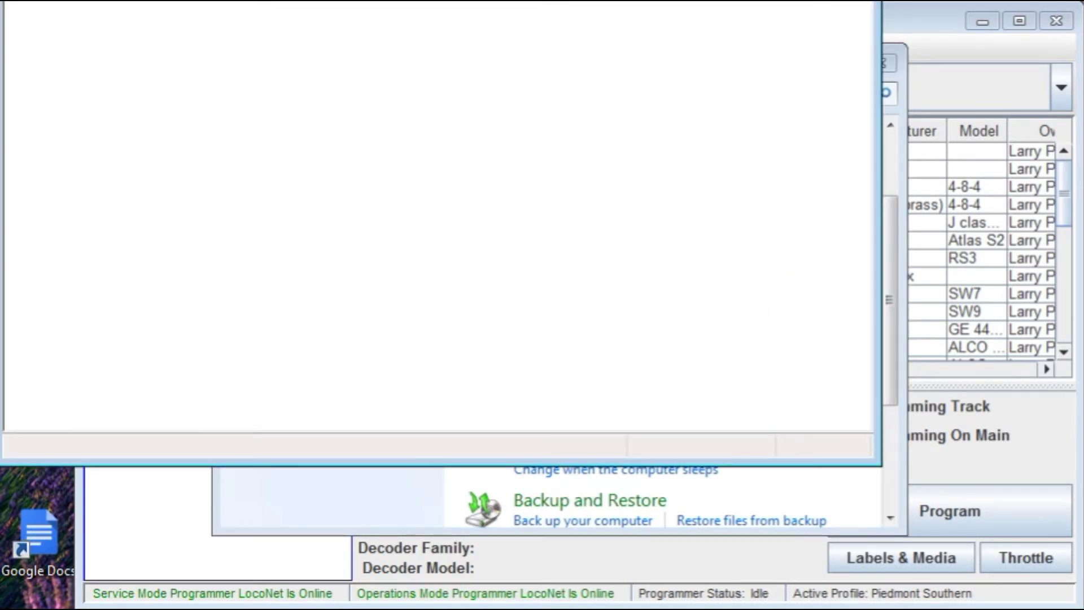
left_click_drag(207, 0, 291, 19)
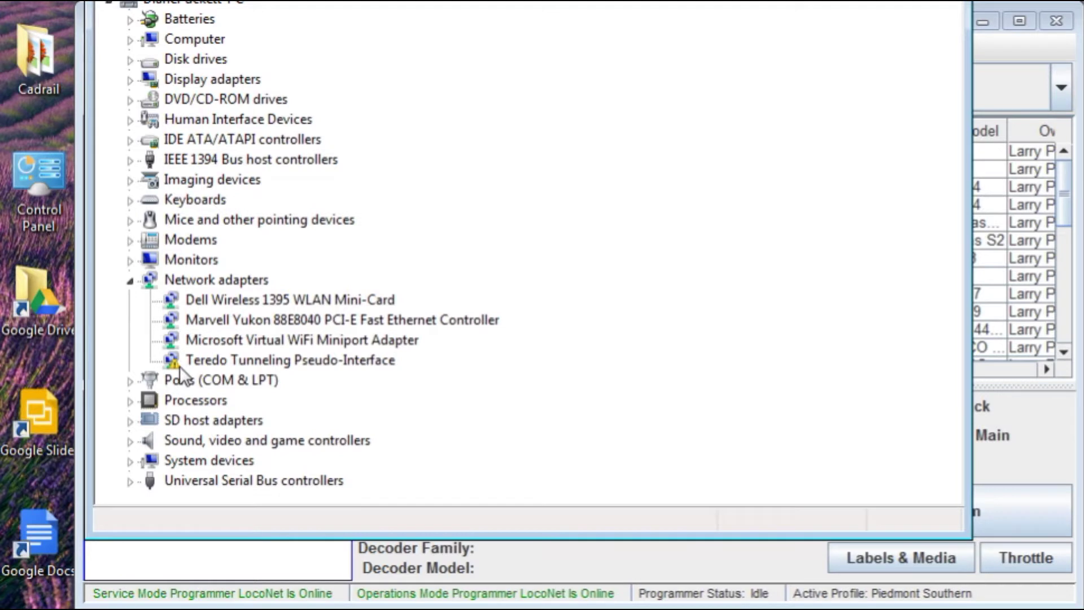
left_click(131, 281)
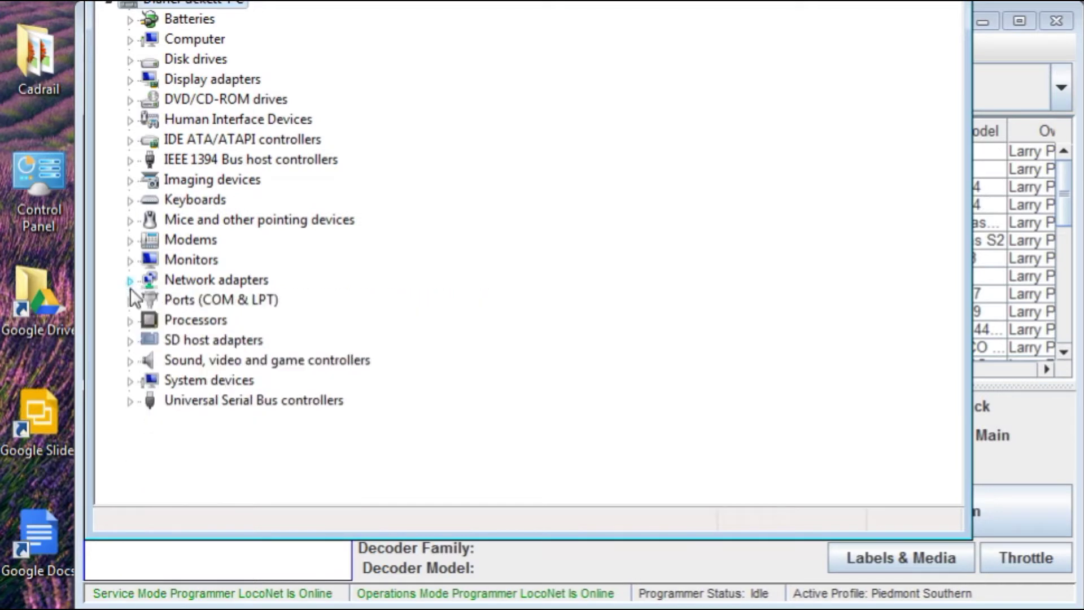
double_click(178, 302)
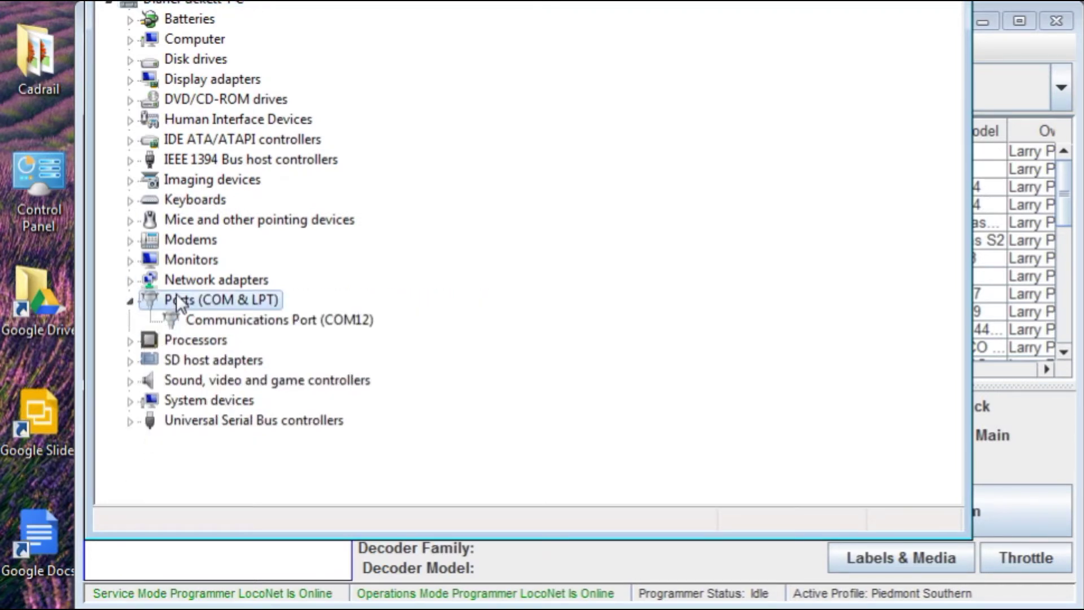
double_click(273, 317)
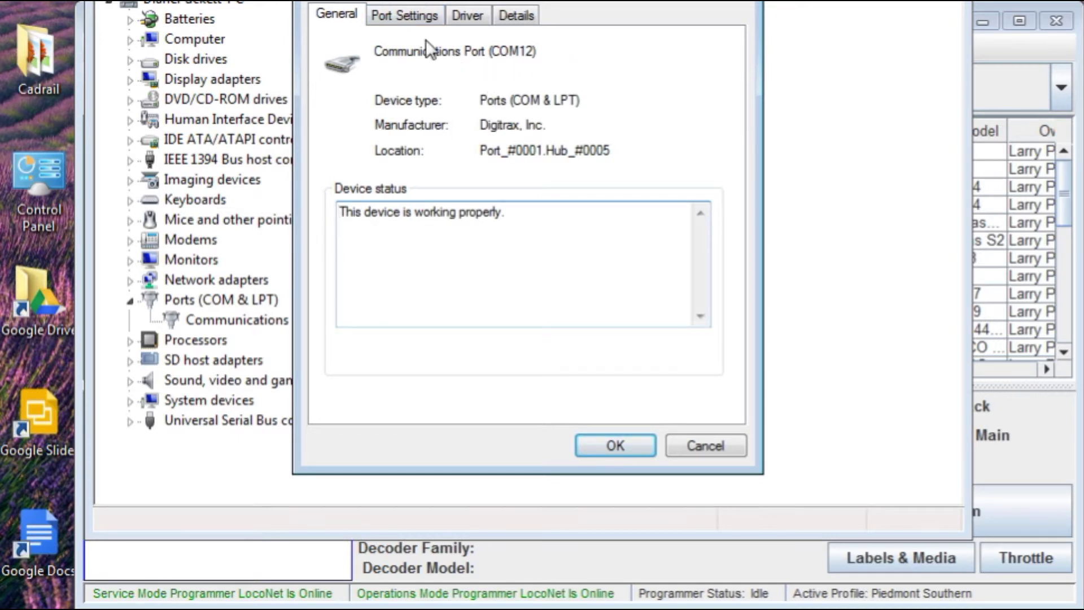
left_click(411, 17)
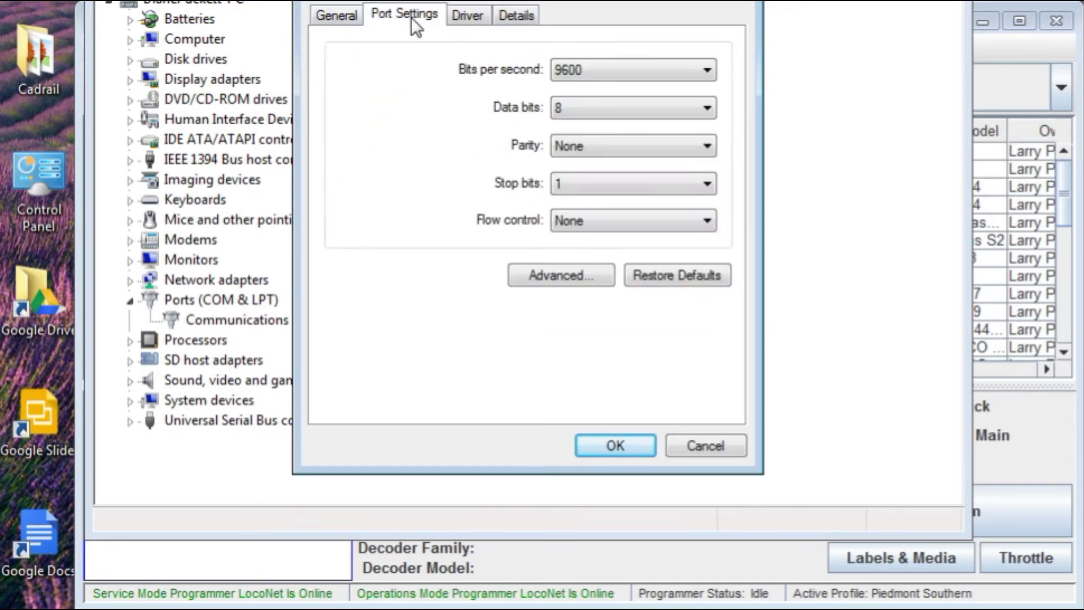
Review COM12's Driver, Details and General information, then close its Properties dialog
left_click(468, 17)
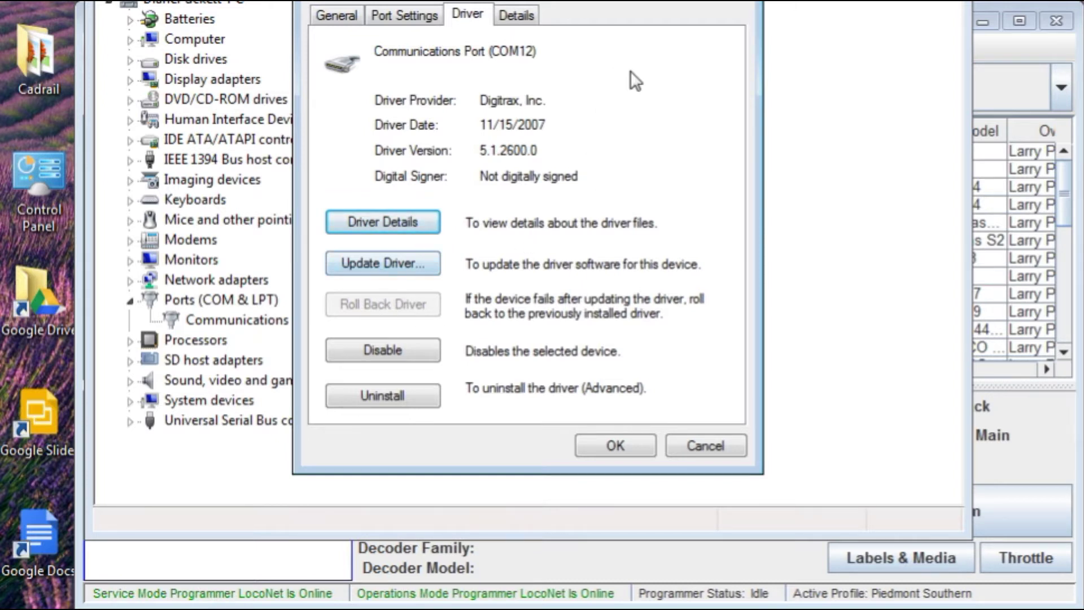
left_click(526, 17)
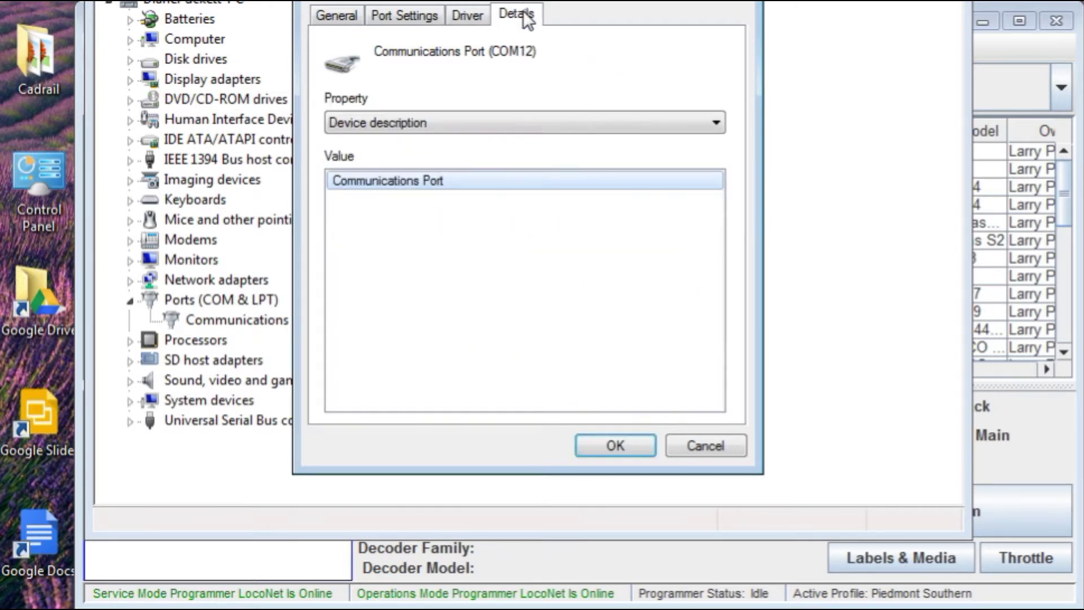
left_click(328, 16)
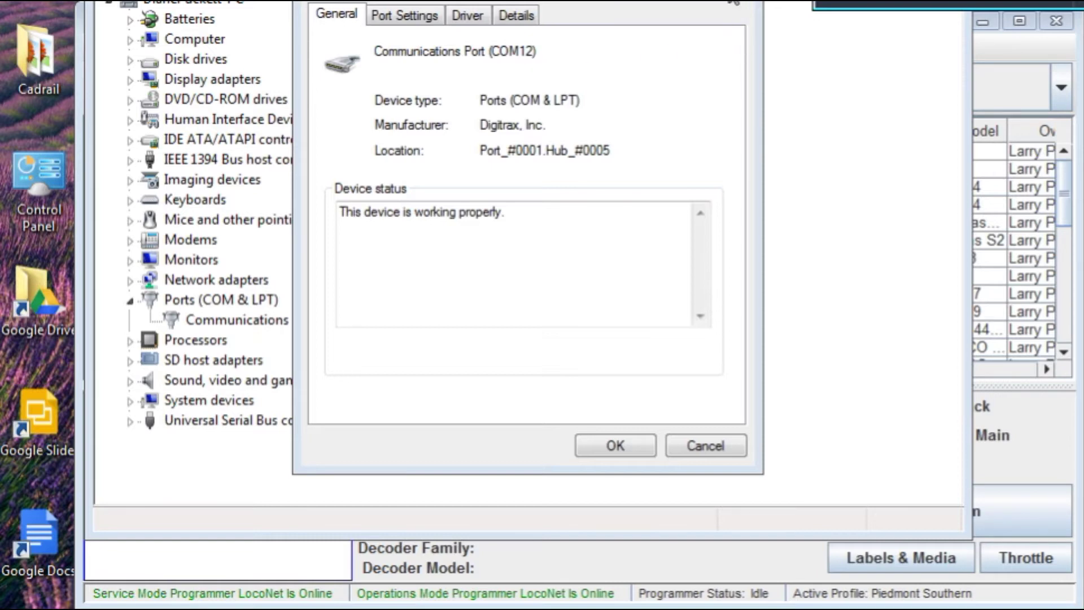
left_click(733, 2)
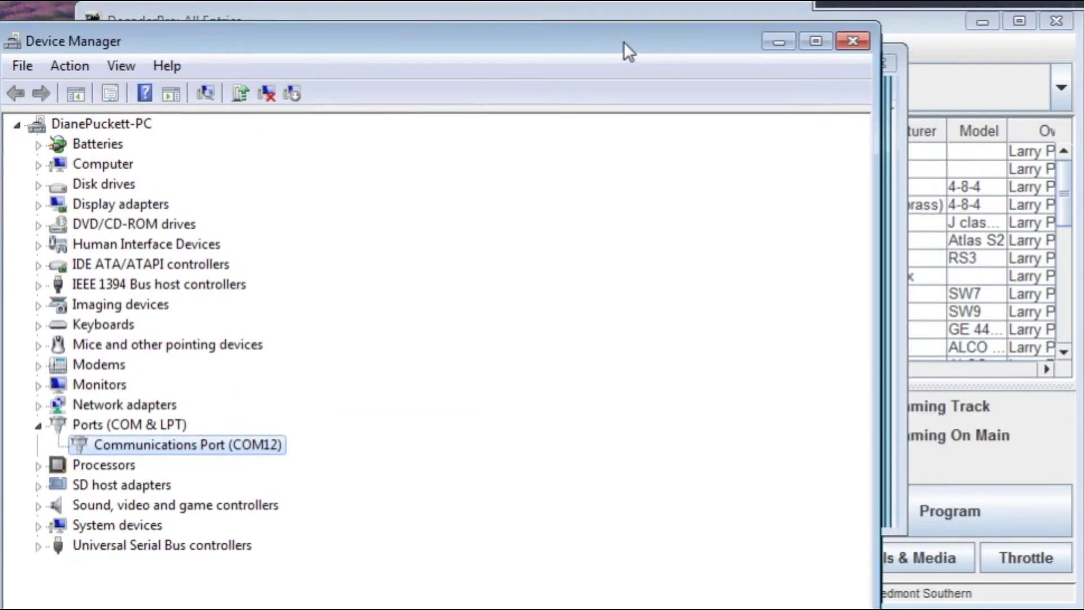
left_click_drag(627, 39, 577, 86)
Close Device Manager and Control Panel, and widen the DecoderPro window so roster columns show
left_click(805, 85)
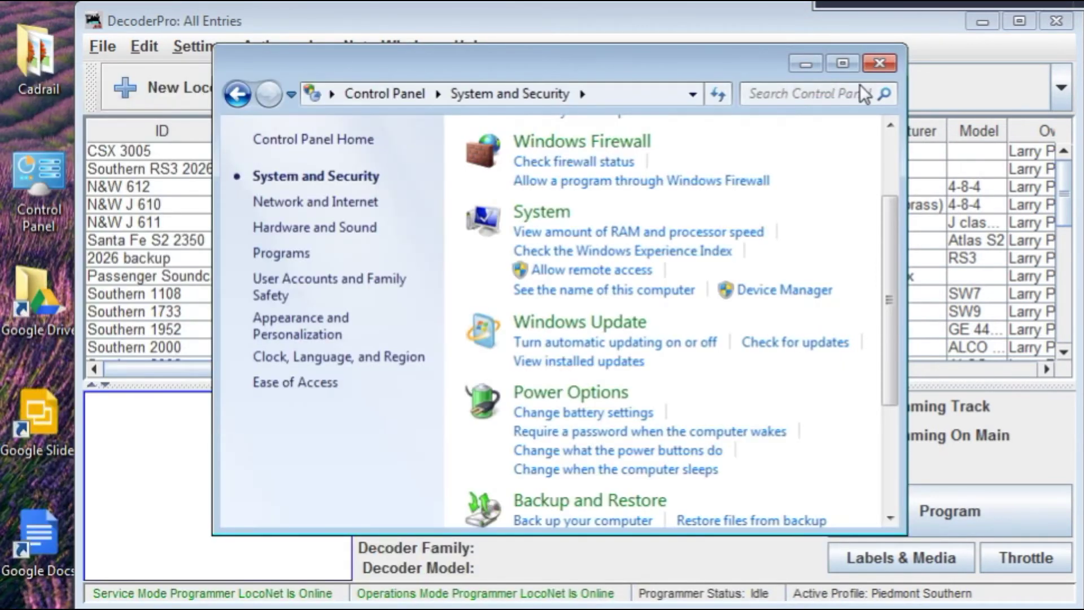
left_click(879, 63)
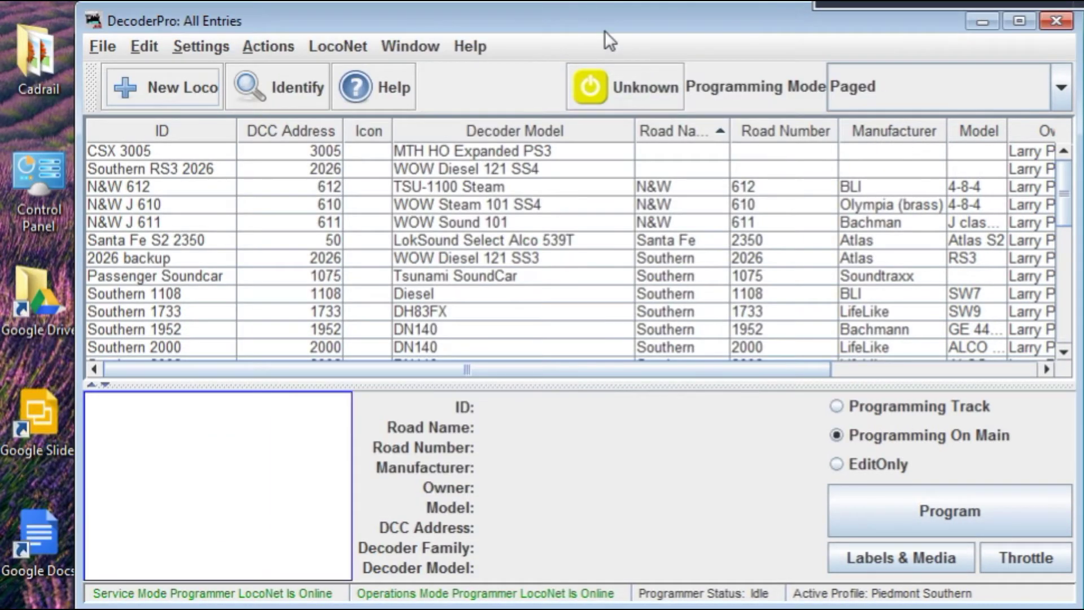
left_click_drag(605, 30, 533, 33)
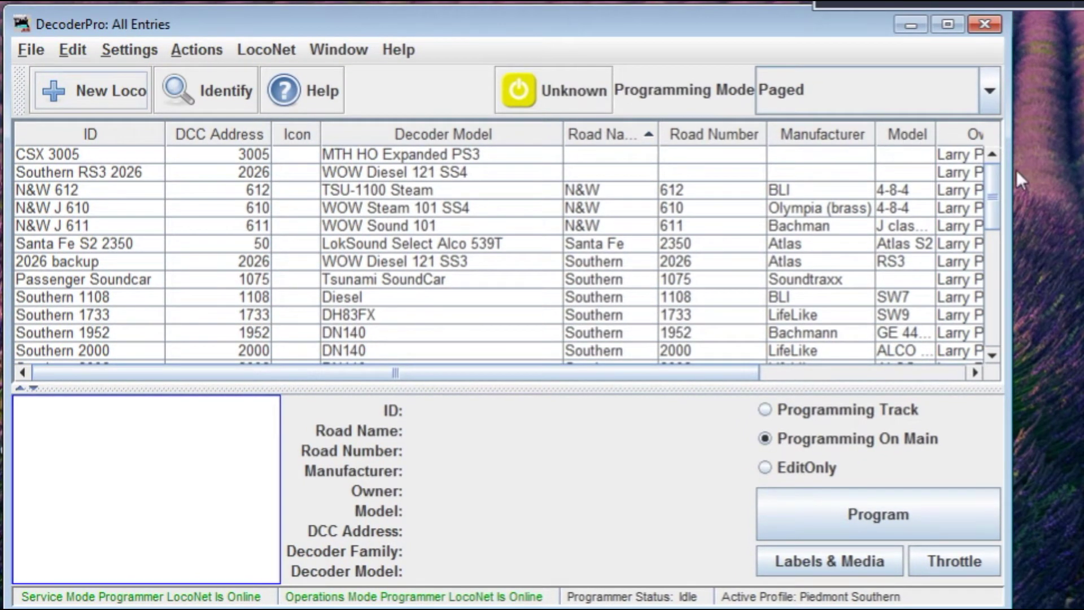
left_click_drag(1005, 172, 1075, 168)
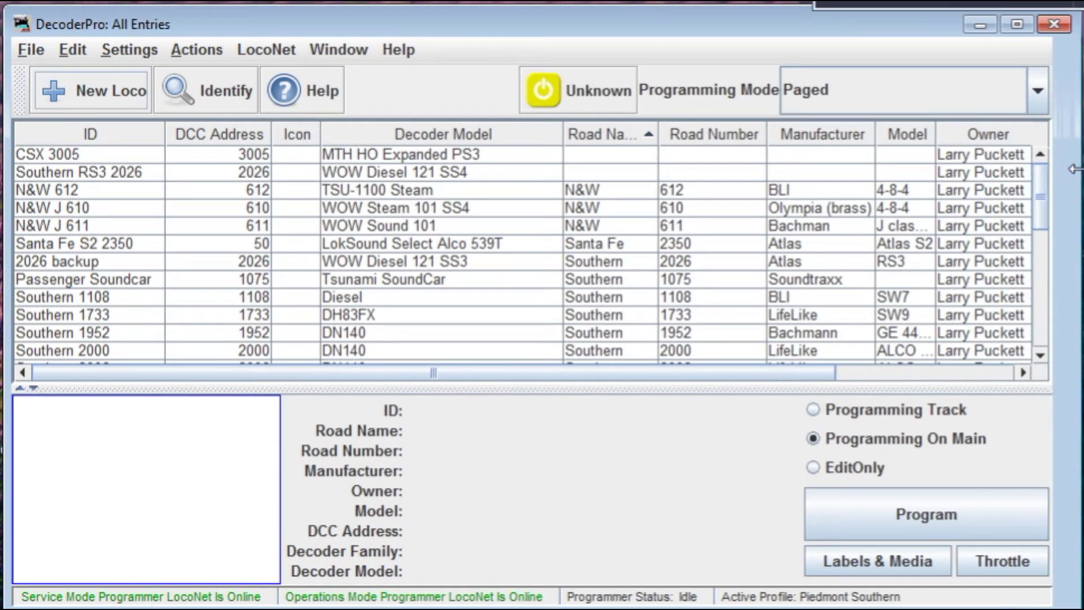
Open Edit > Preferences in DecoderPro and show the Connections page
left_click(77, 53)
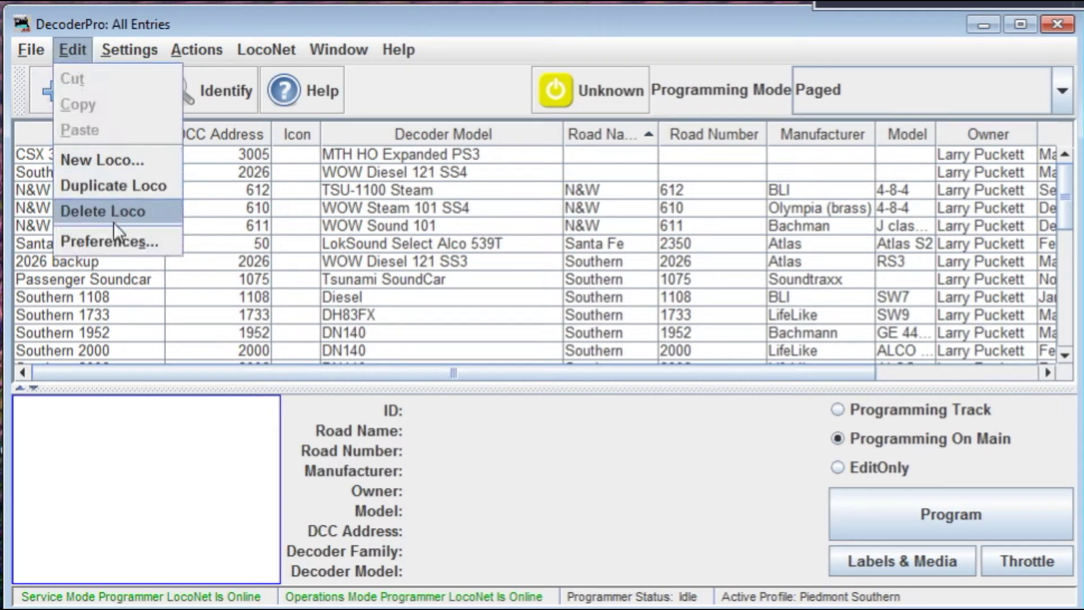
left_click(142, 240)
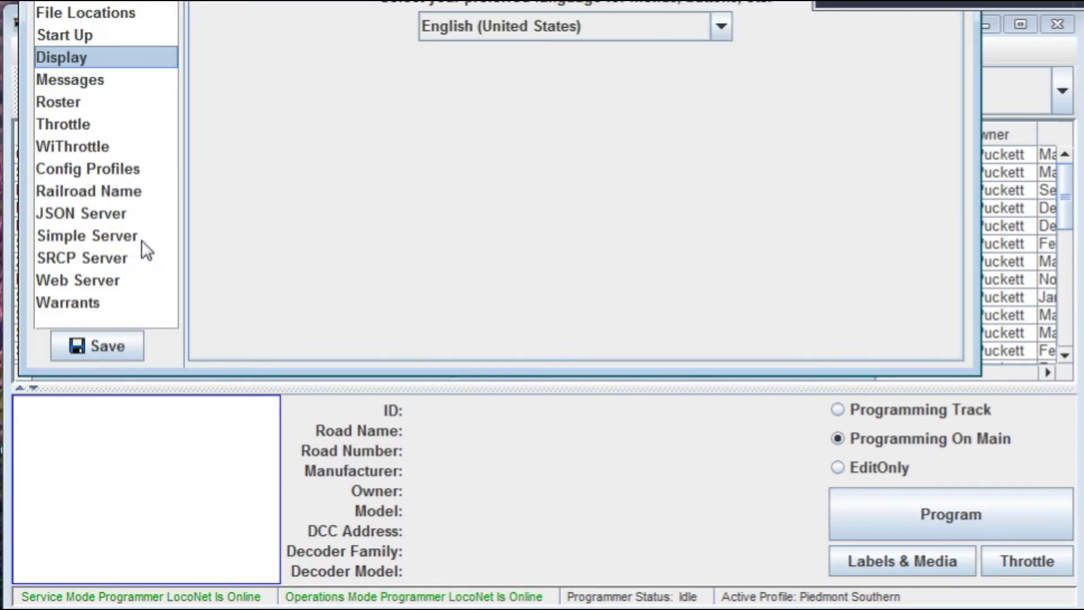
left_click_drag(462, 1, 472, 46)
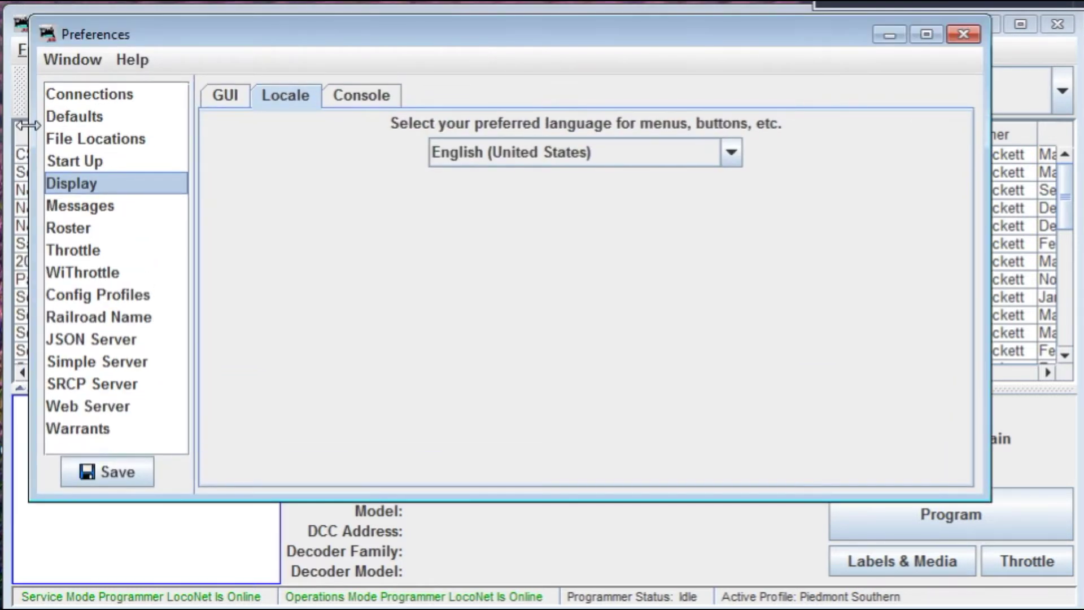
left_click(69, 100)
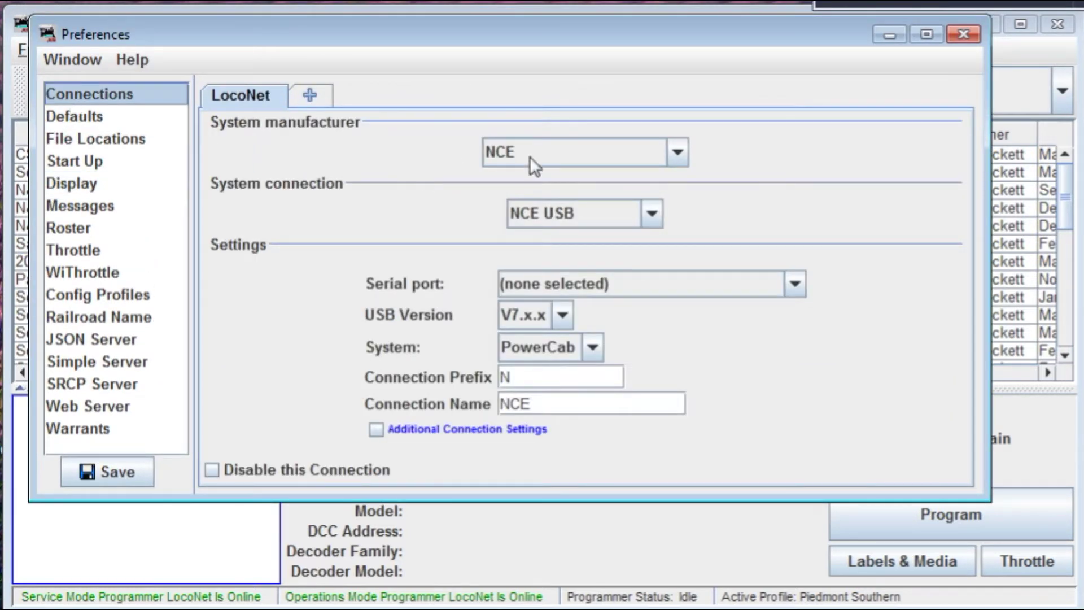
Set the connection to Digitrax on COM12 with a DCS240 (Advanced Command Station)
left_click(645, 158)
mouse_move(679, 231)
left_mouse_down()
mouse_move(674, 194)
mouse_move(675, 217)
left_mouse_up()
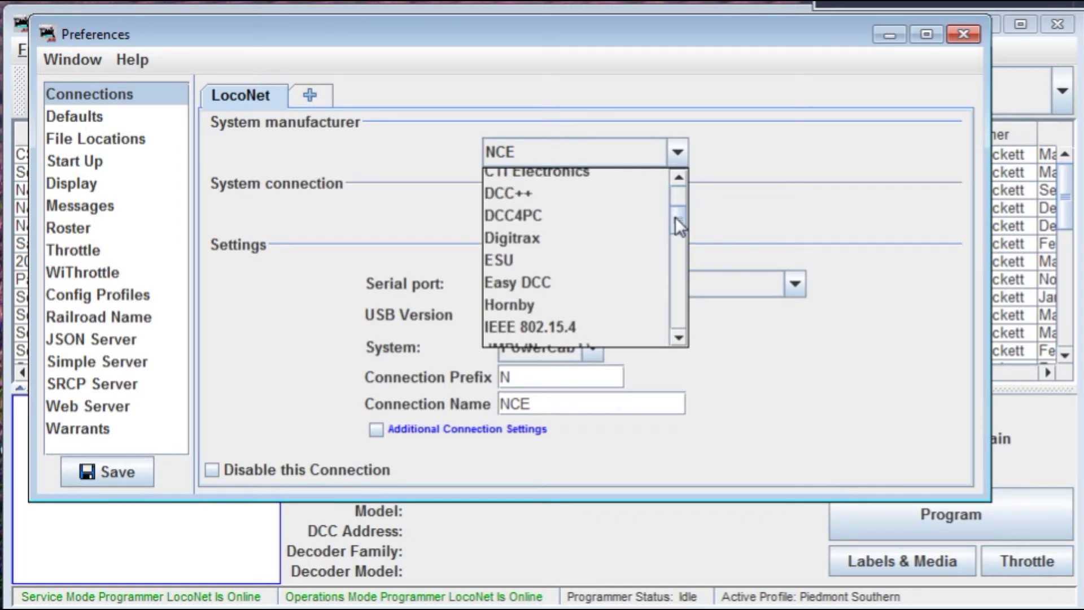
left_click(509, 241)
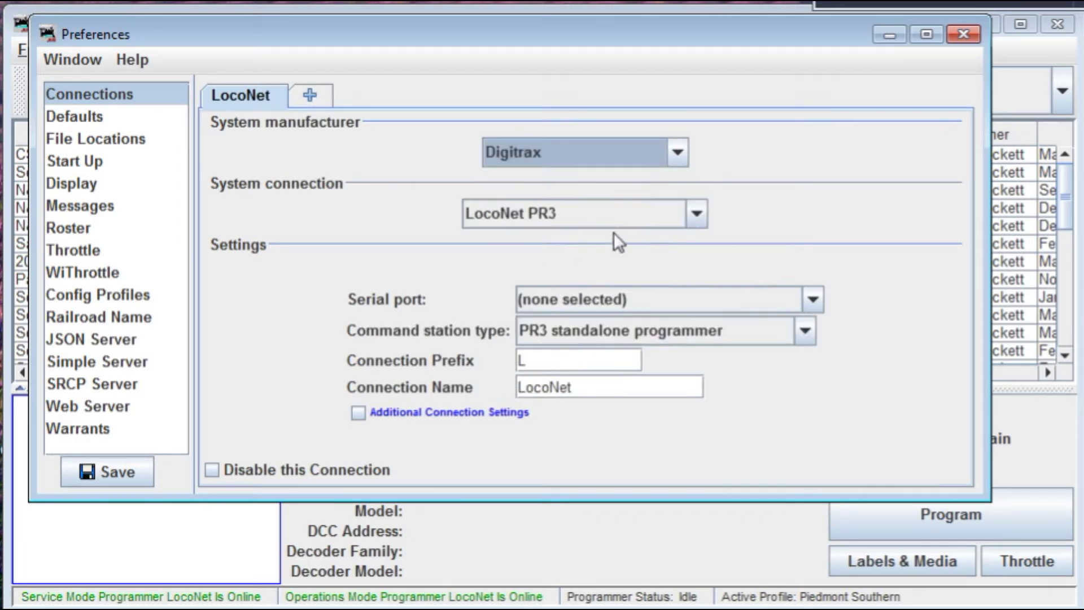
left_click(689, 299)
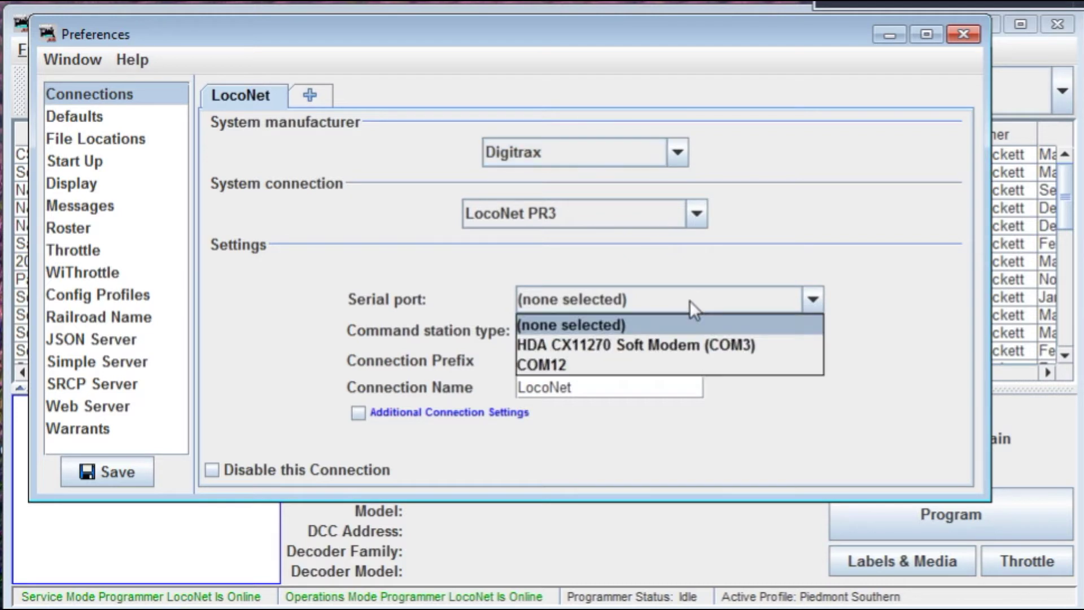
left_click(605, 368)
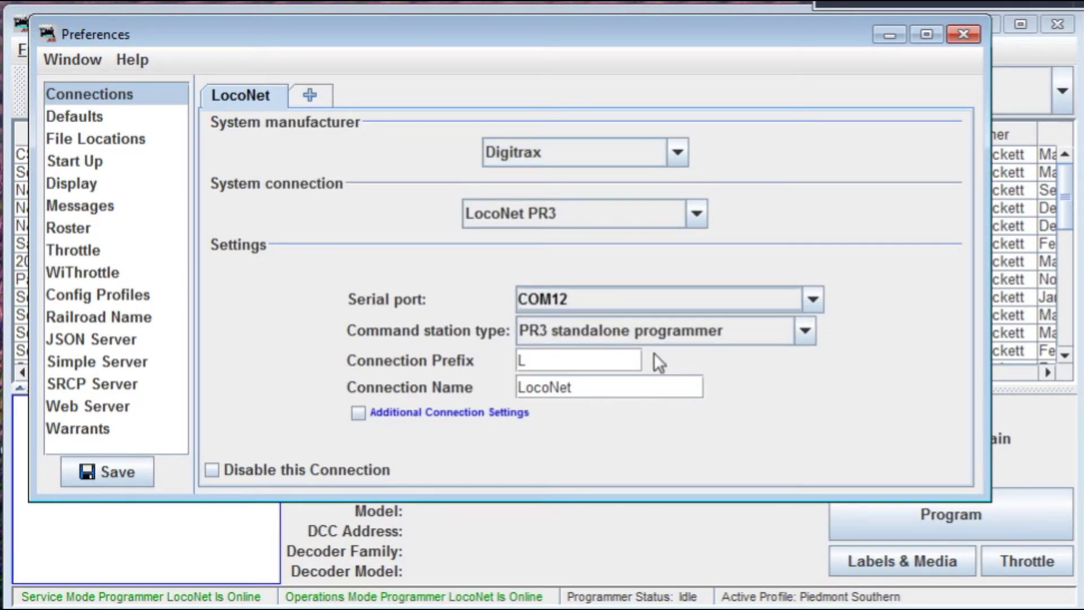
left_click(706, 331)
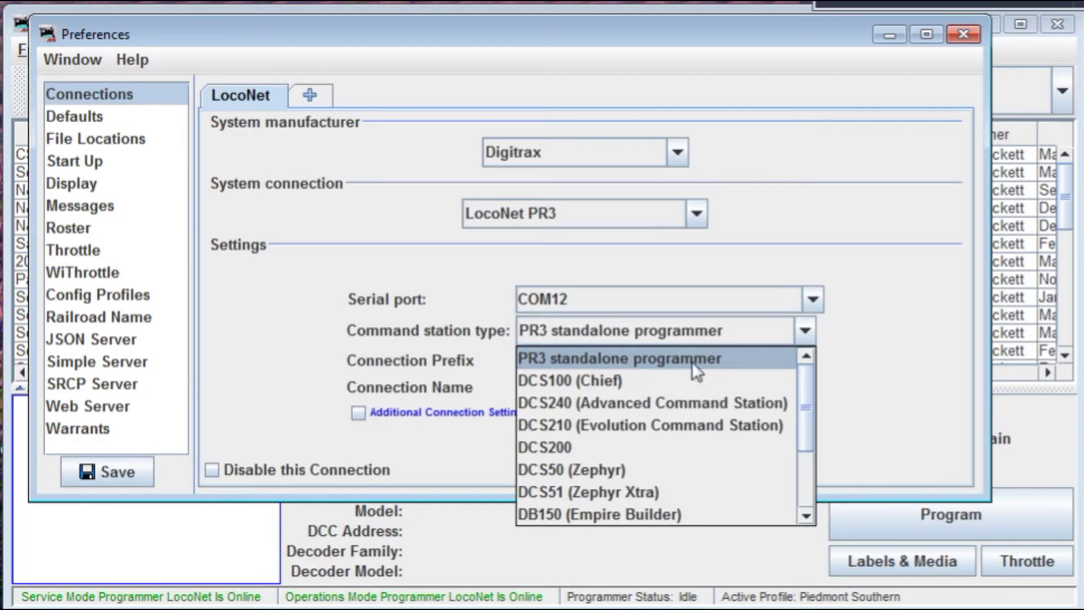
left_click(679, 408)
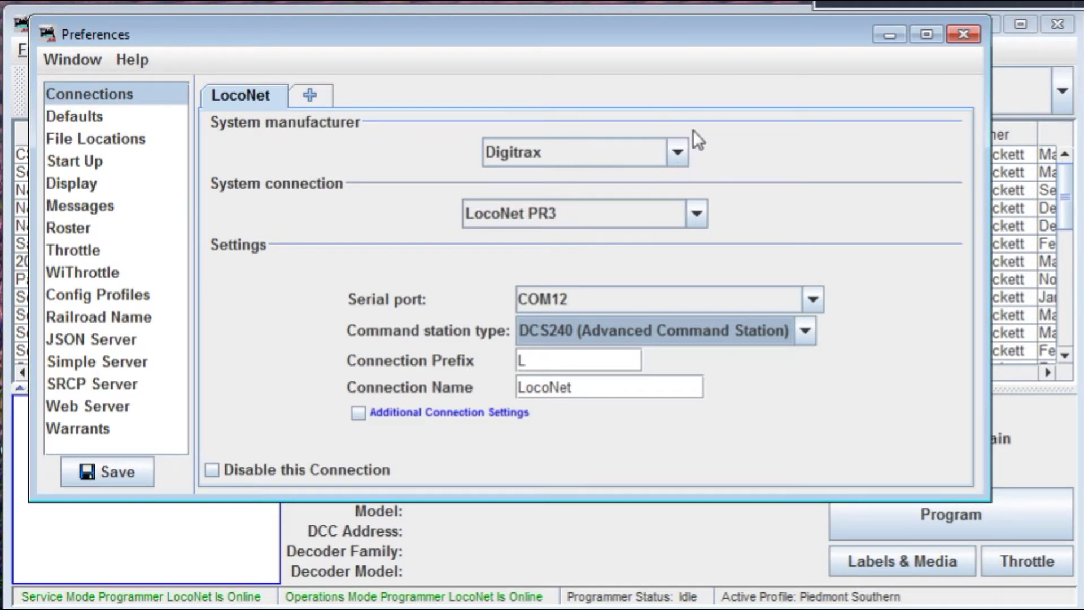
left_click(679, 161)
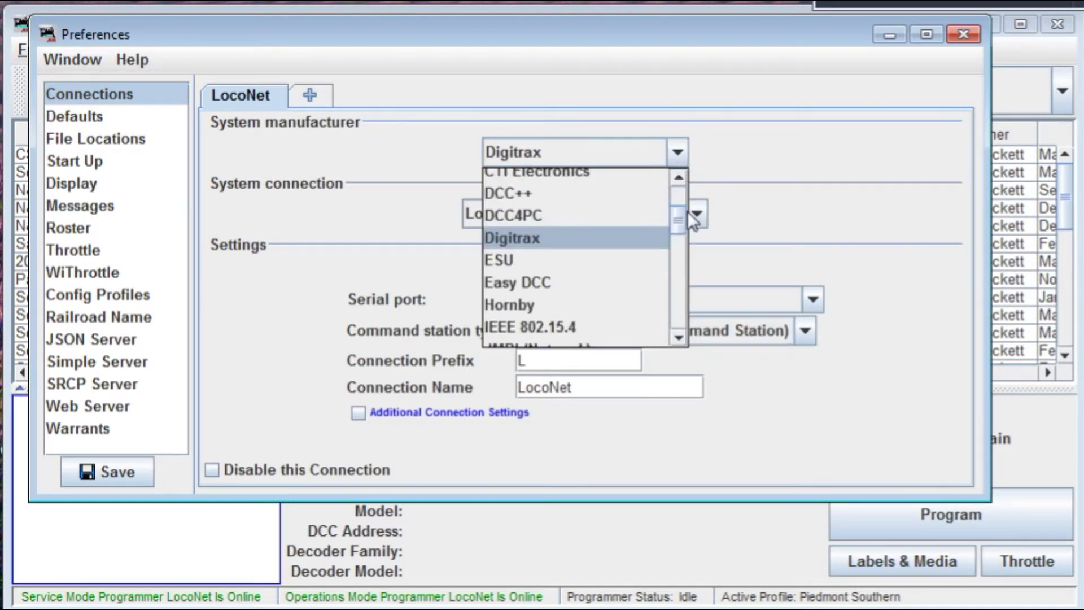
Switch the manufacturer to MRC with Serial connection on serial port COM12
left_click_drag(676, 227, 677, 252)
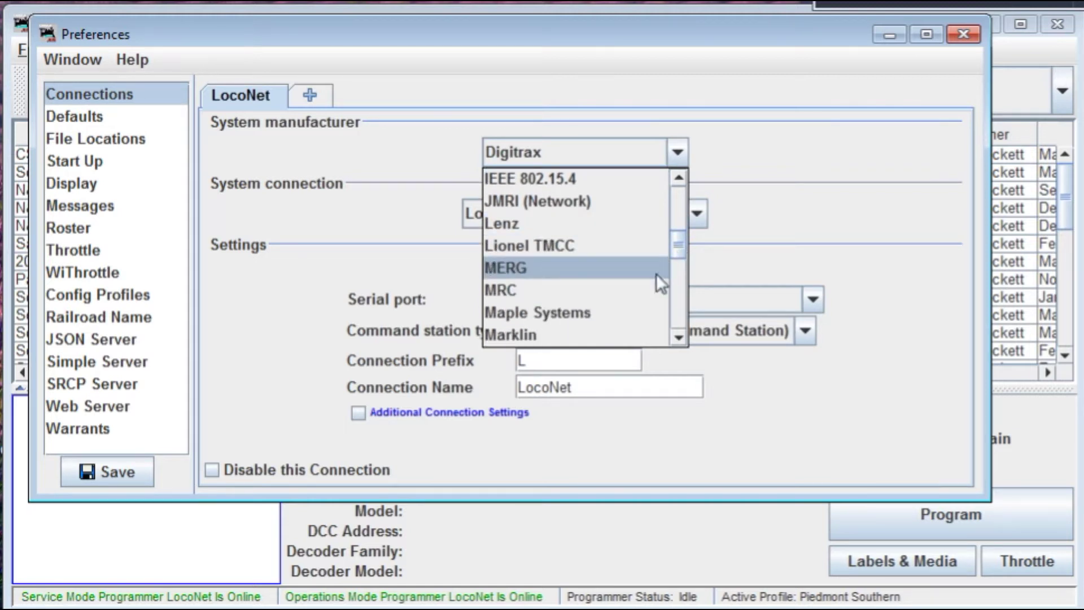
left_click(518, 291)
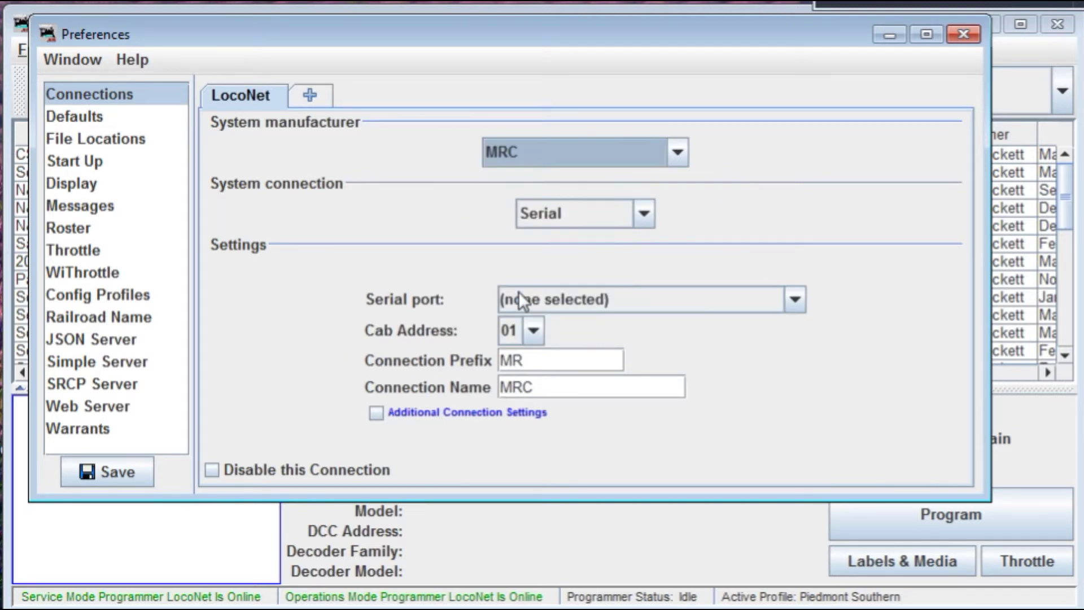
left_click(598, 221)
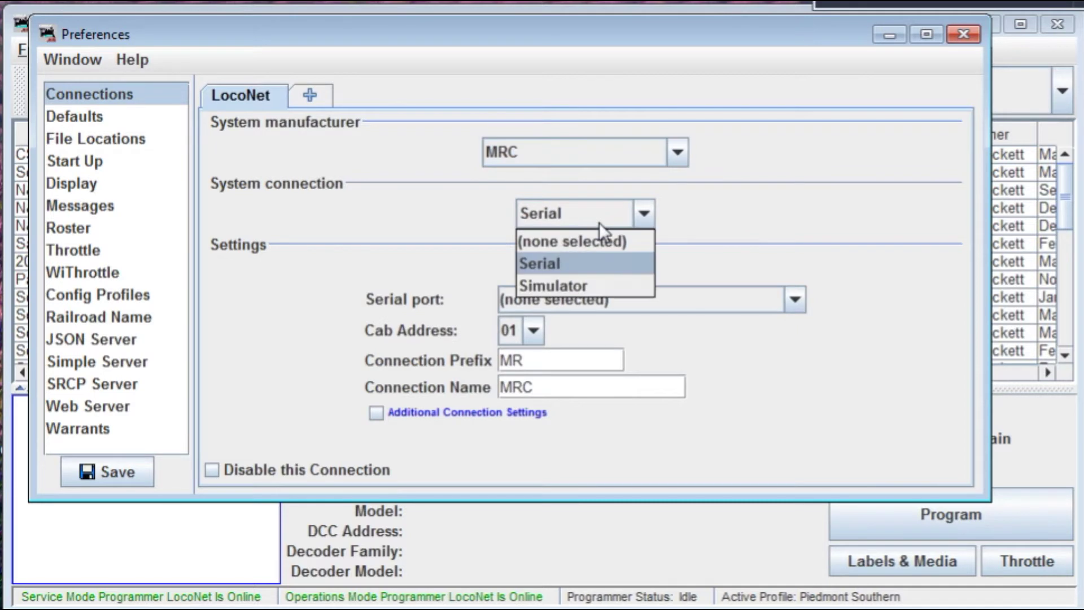
left_click(583, 267)
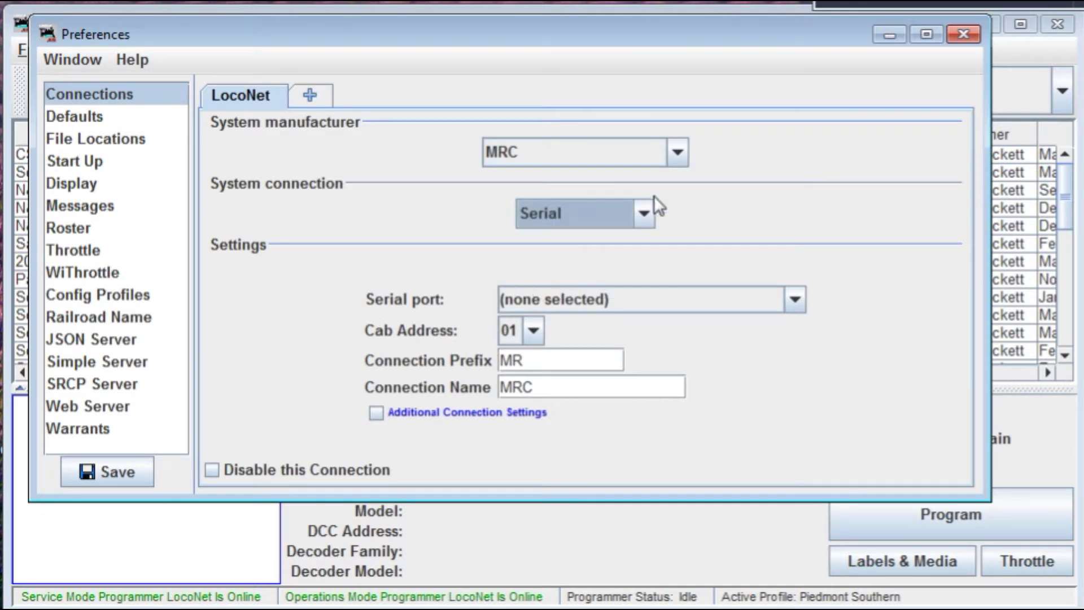
left_click(644, 213)
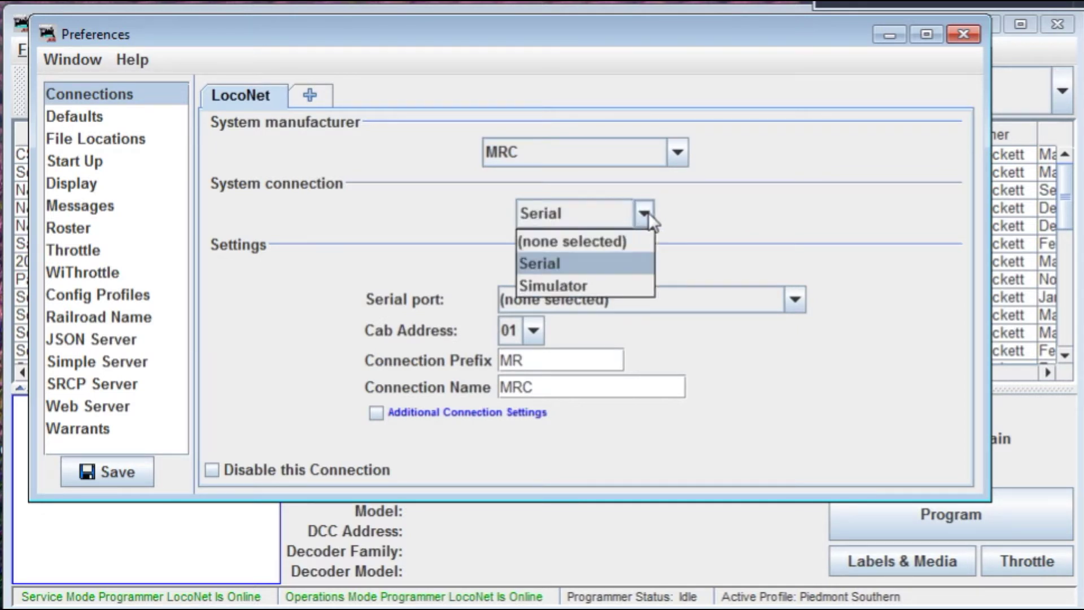
left_click(617, 265)
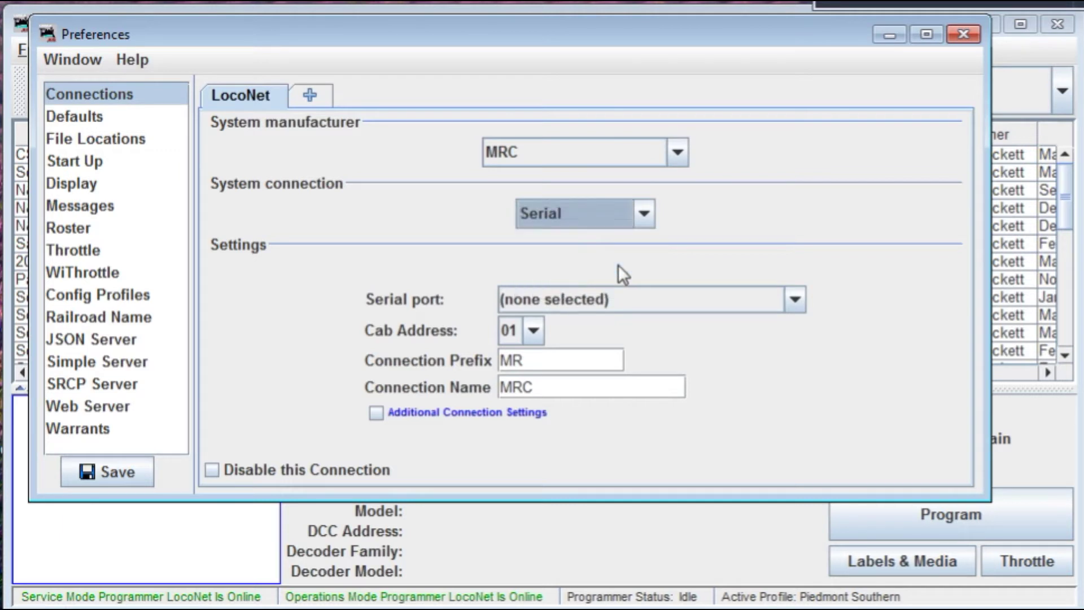
left_click(692, 303)
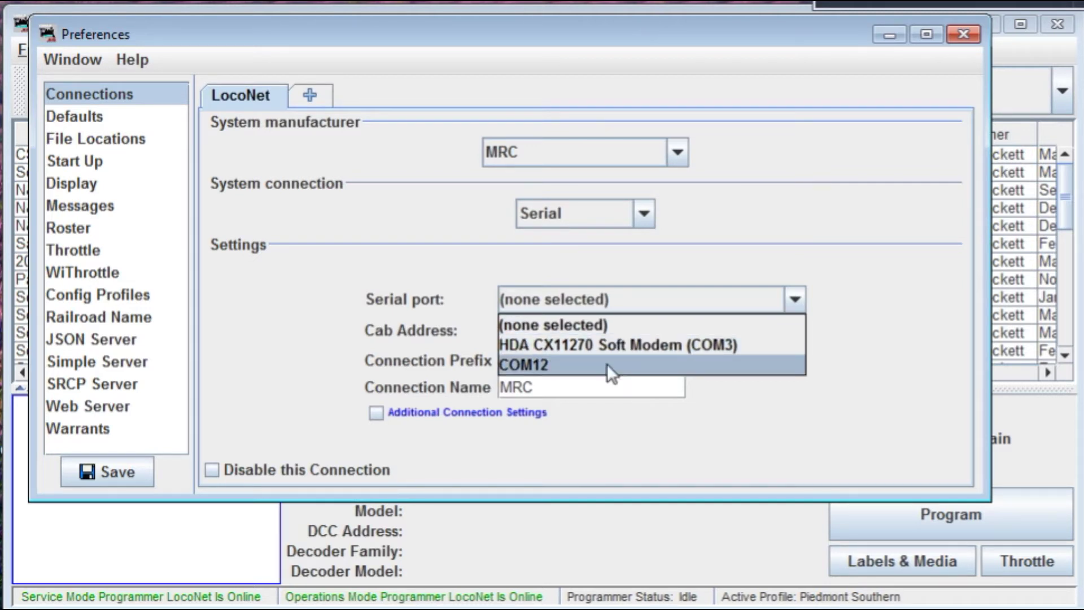
left_click(644, 364)
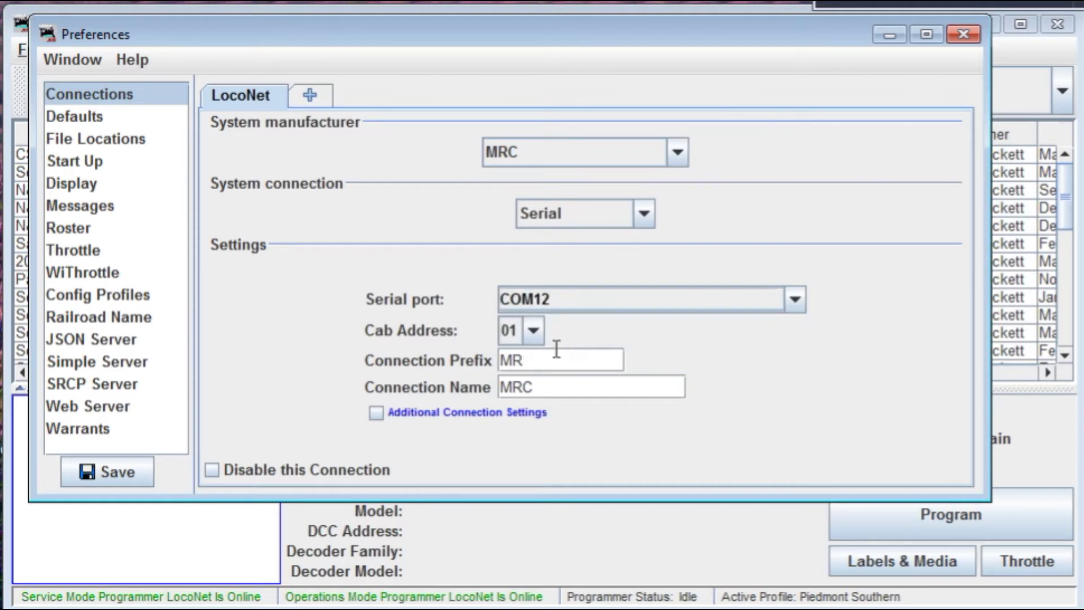
Leave the cab address at 01 and reveal Additional Connection Settings showing 38,400 bps
left_click(533, 338)
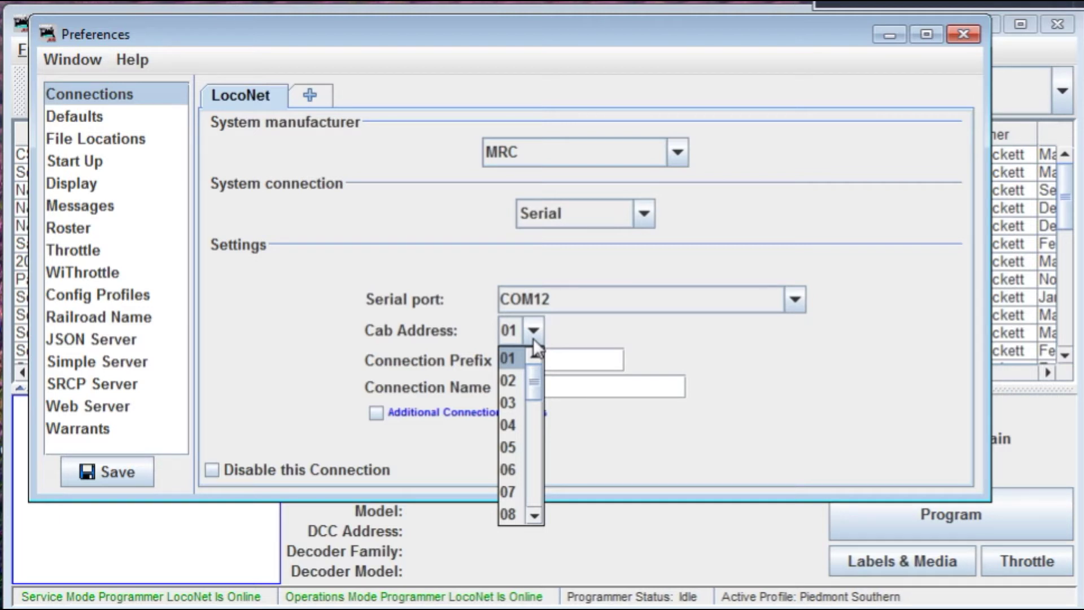
left_click(682, 338)
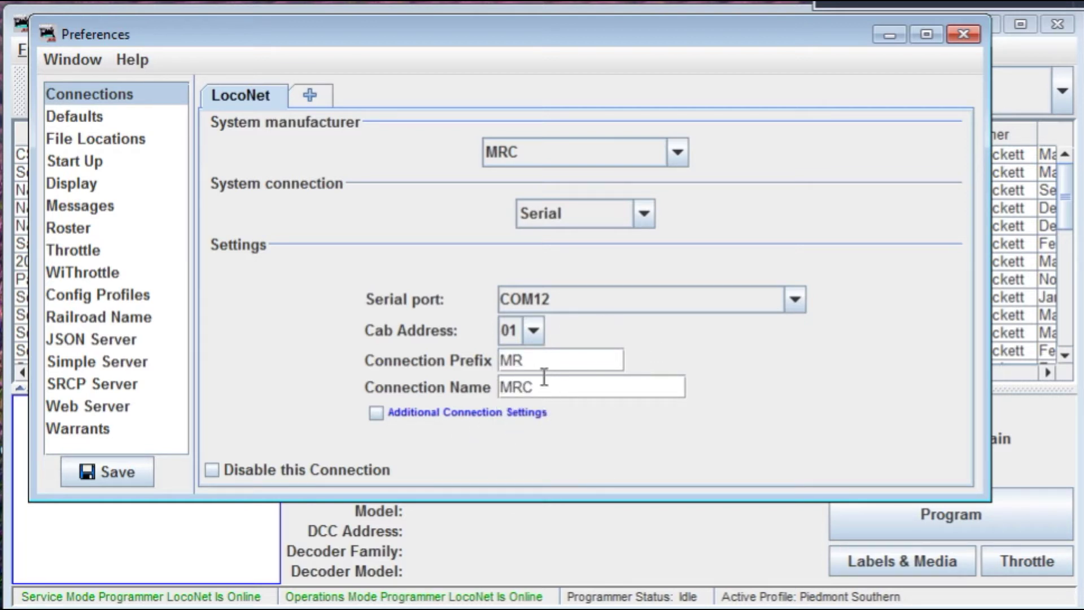
left_click(373, 414)
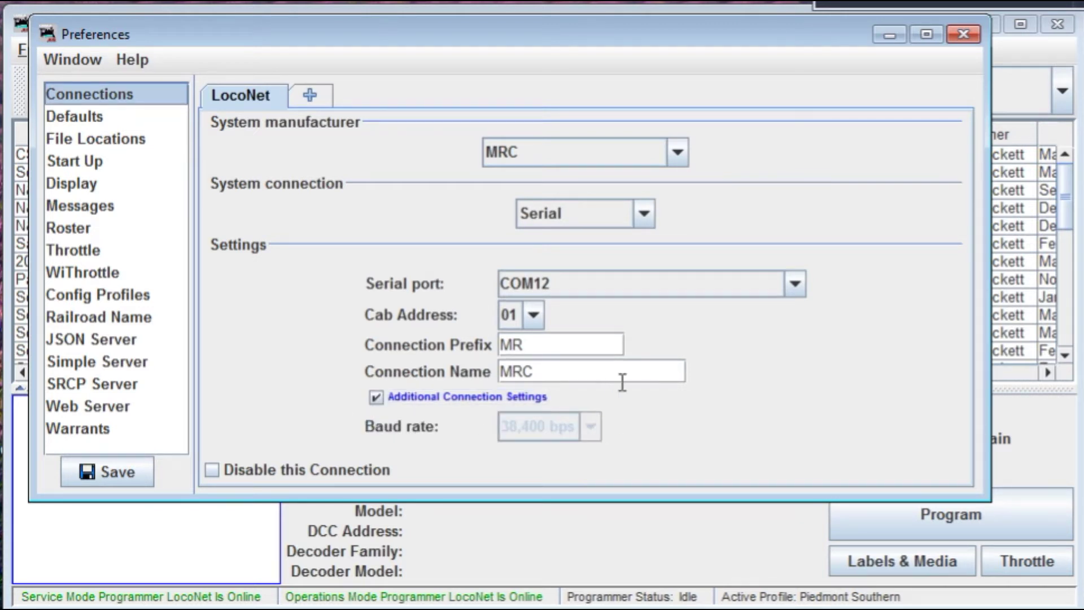
left_click(632, 158)
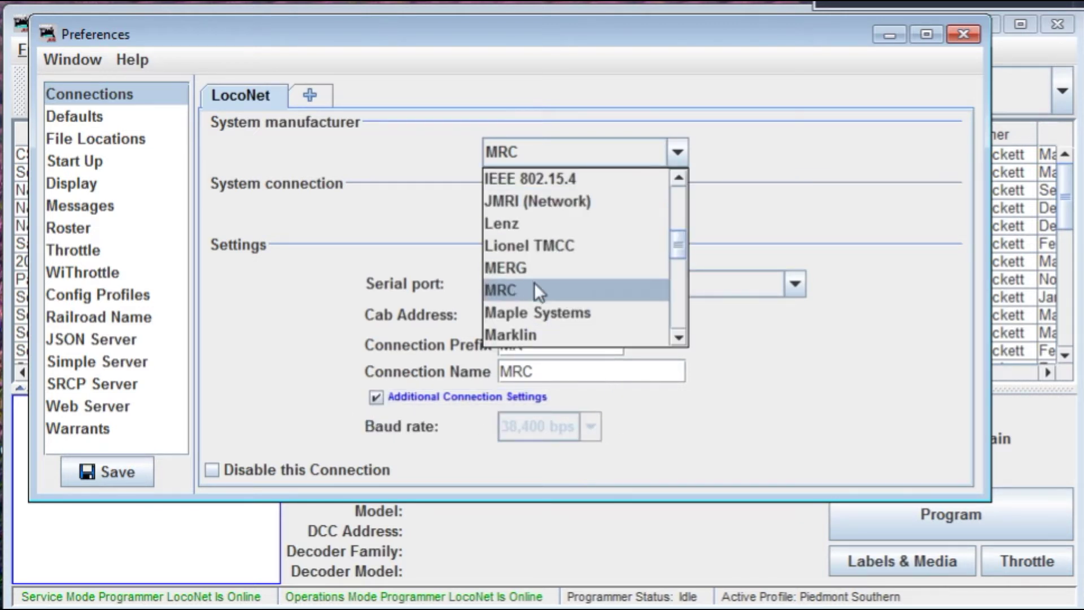
left_click_drag(671, 245, 673, 259)
Set the connection to NCE over NCE USB on COM12, keeping PowerCab as the system type
left_click(551, 303)
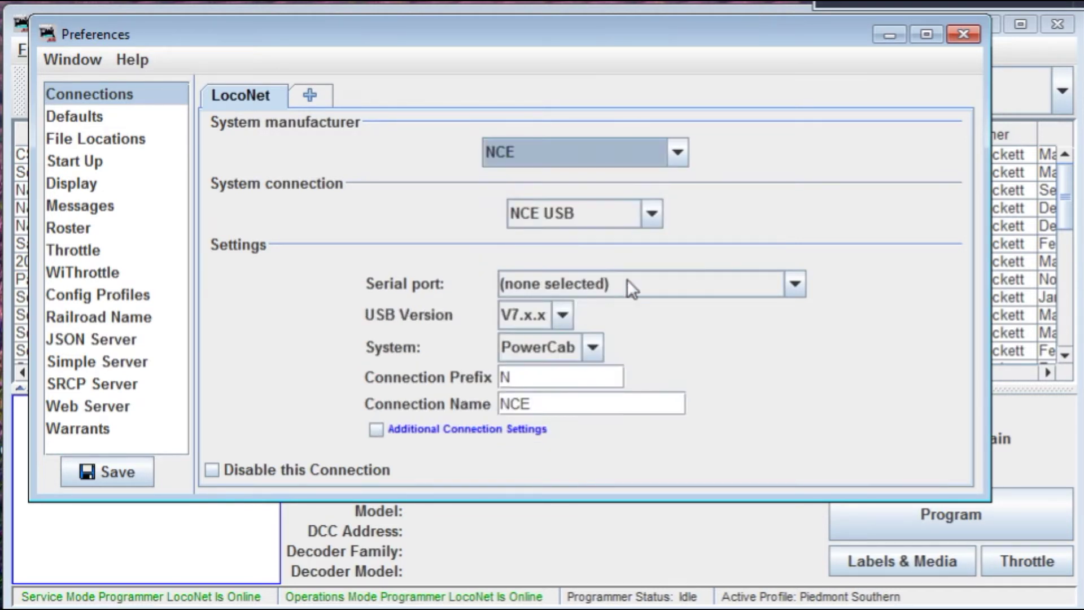
left_click(643, 219)
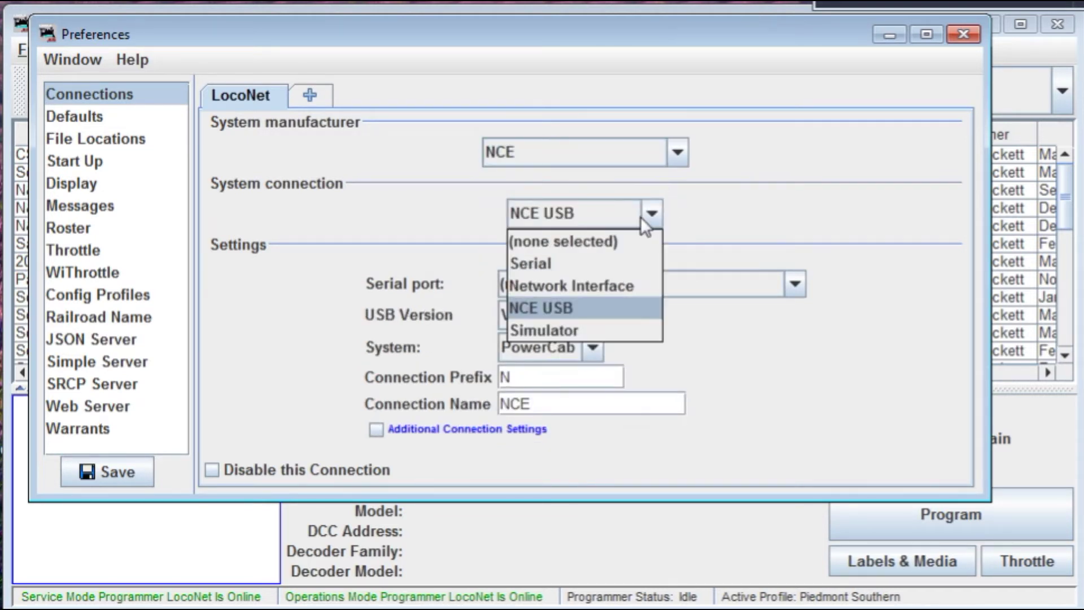
left_click(571, 307)
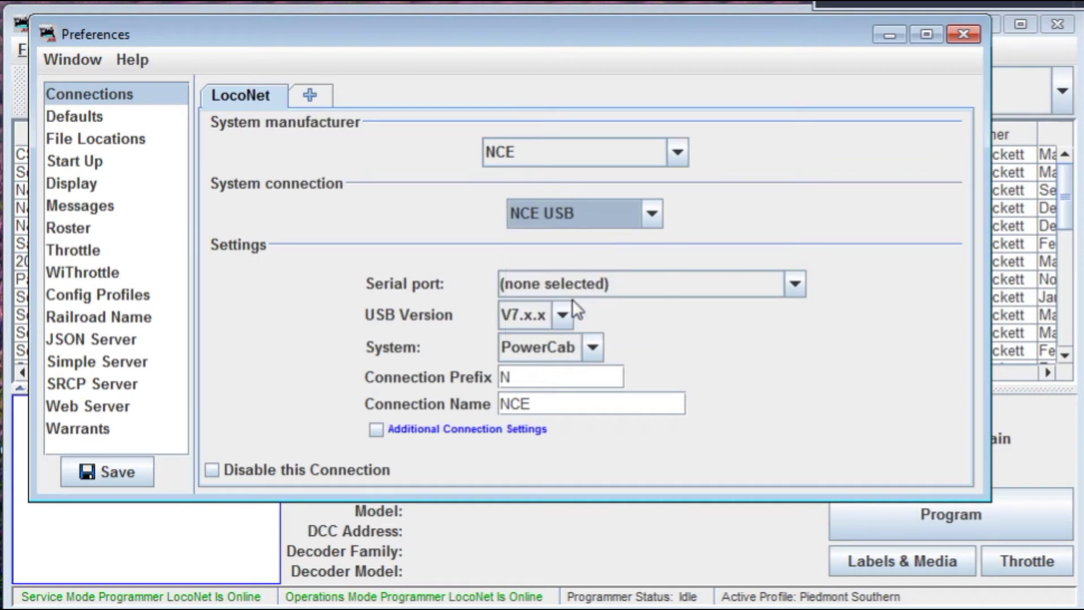
left_click(792, 277)
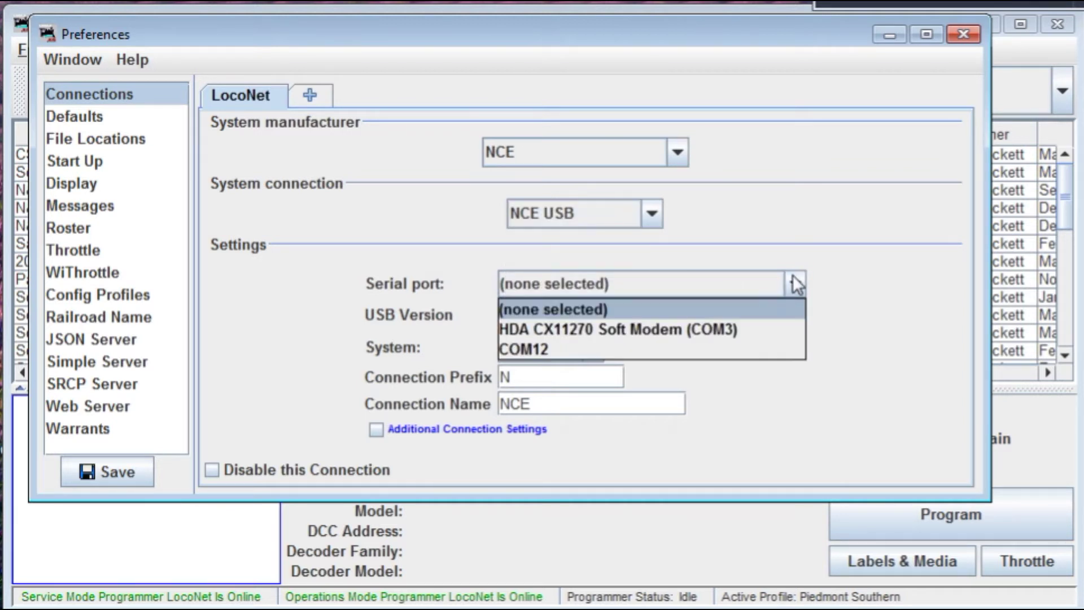
left_click(703, 349)
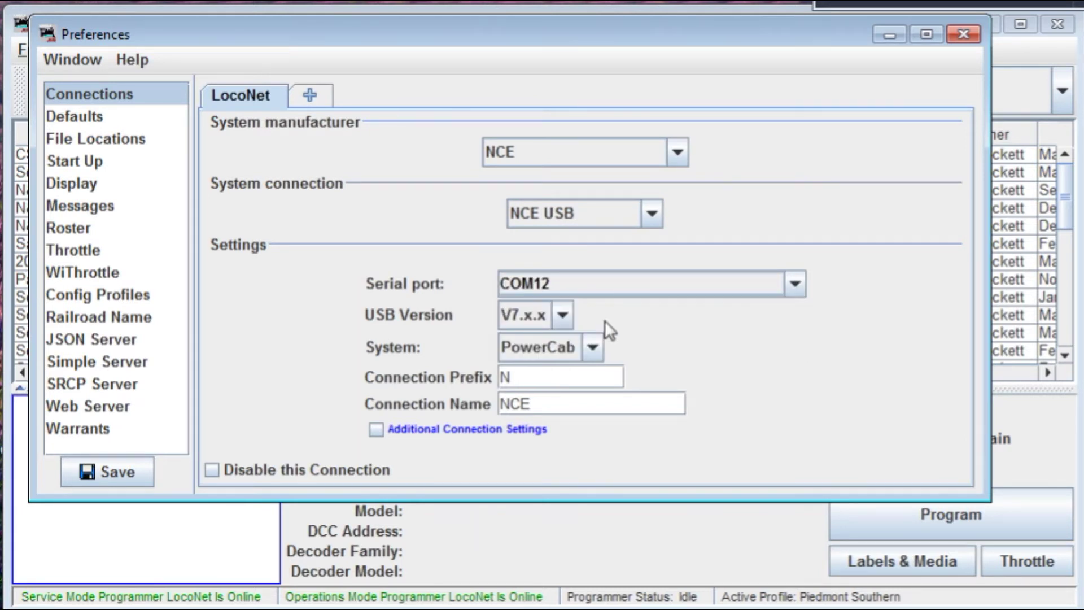
left_click(588, 345)
left_click(588, 343)
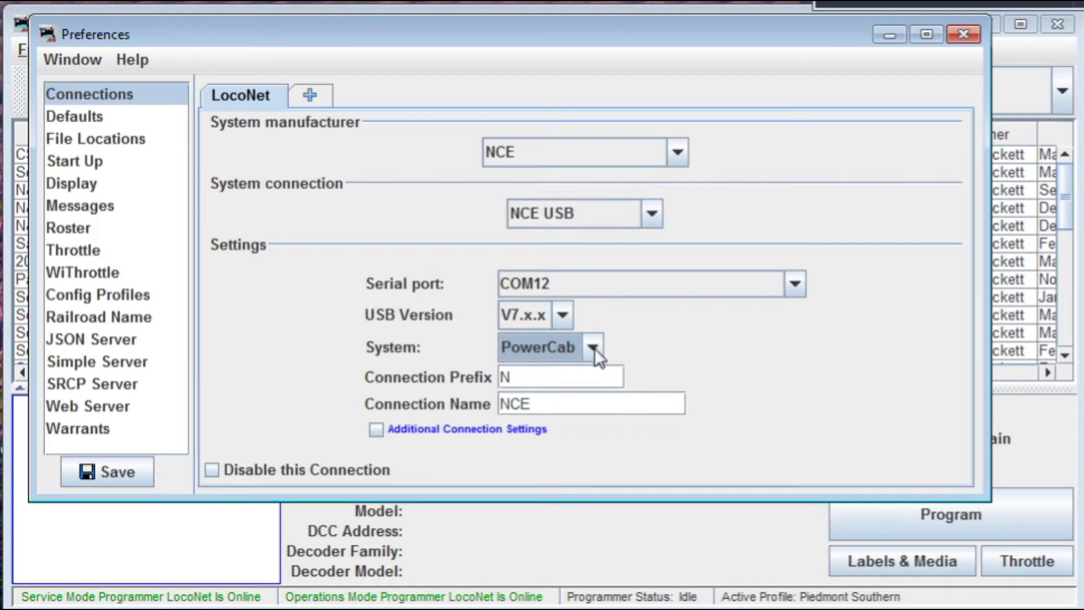
left_click(594, 348)
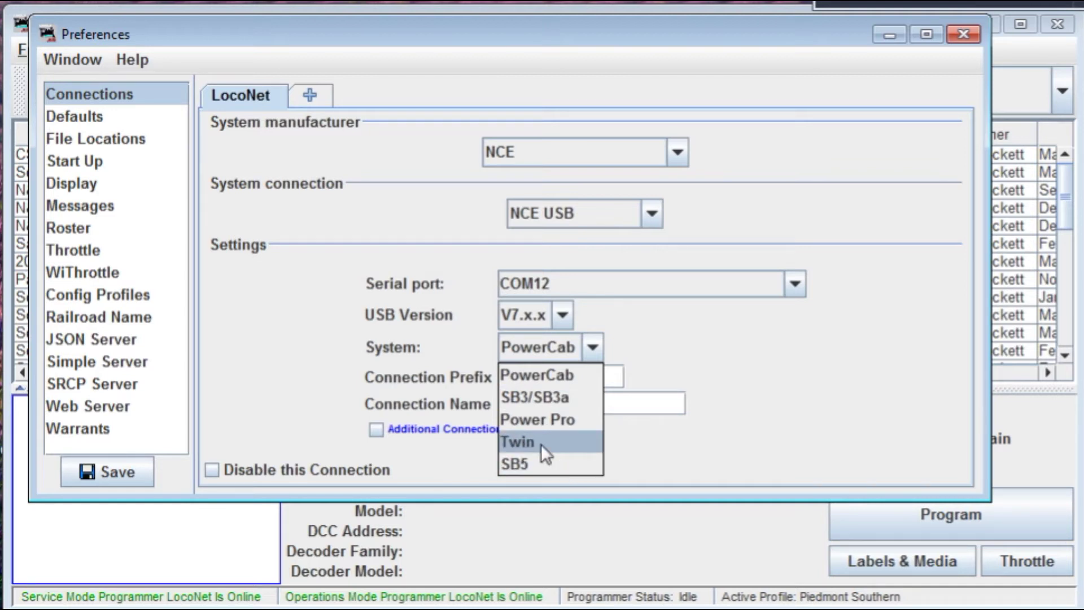
left_click(557, 376)
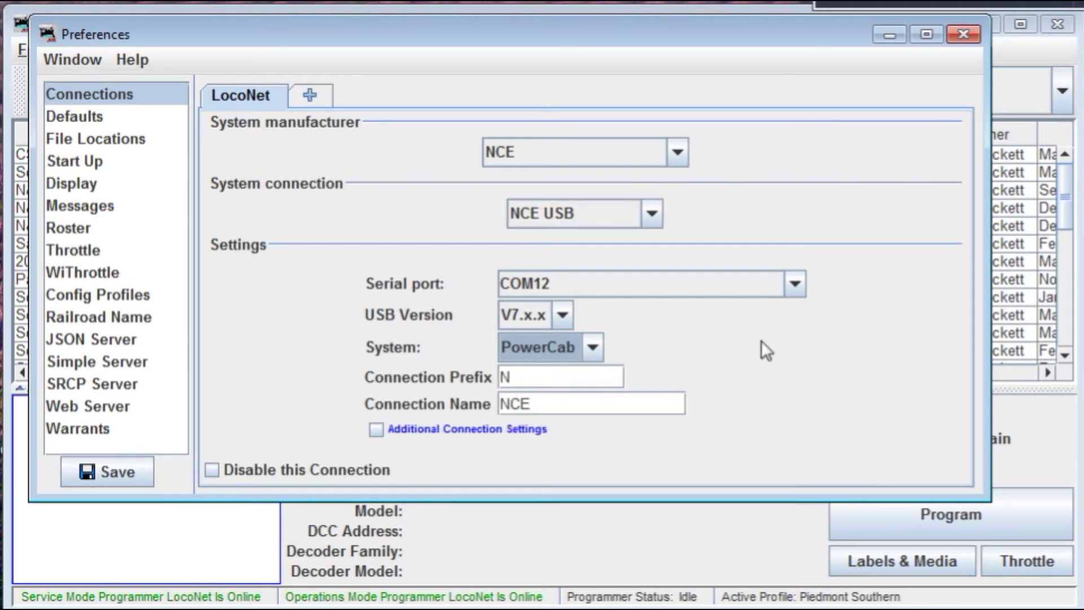
Keep the additional-settings baud rate at 9,600, then show the connection Defaults page
left_click(376, 430)
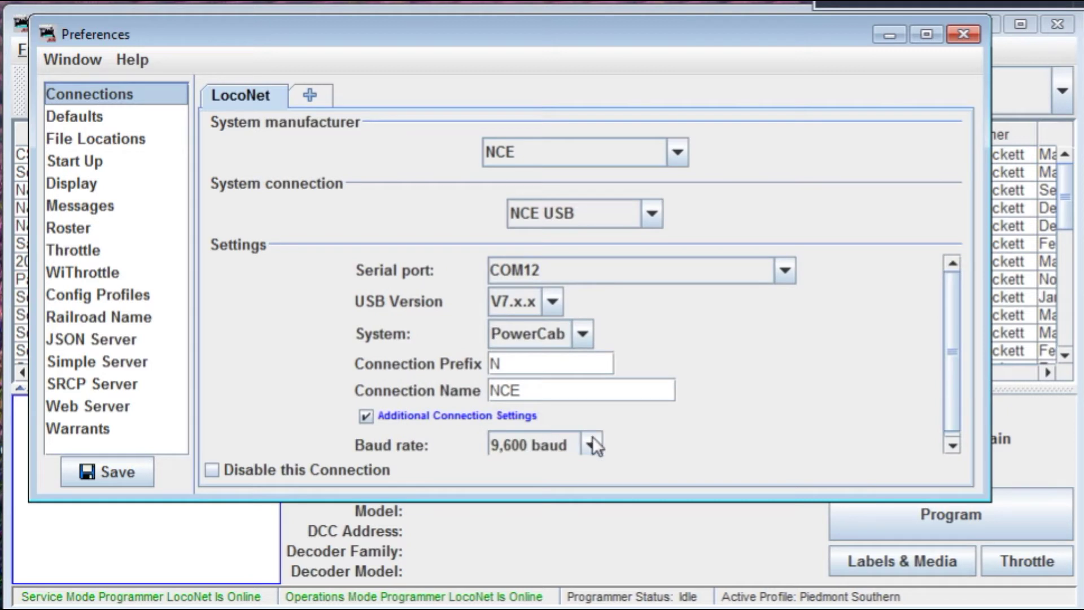
left_click_drag(954, 321, 953, 354)
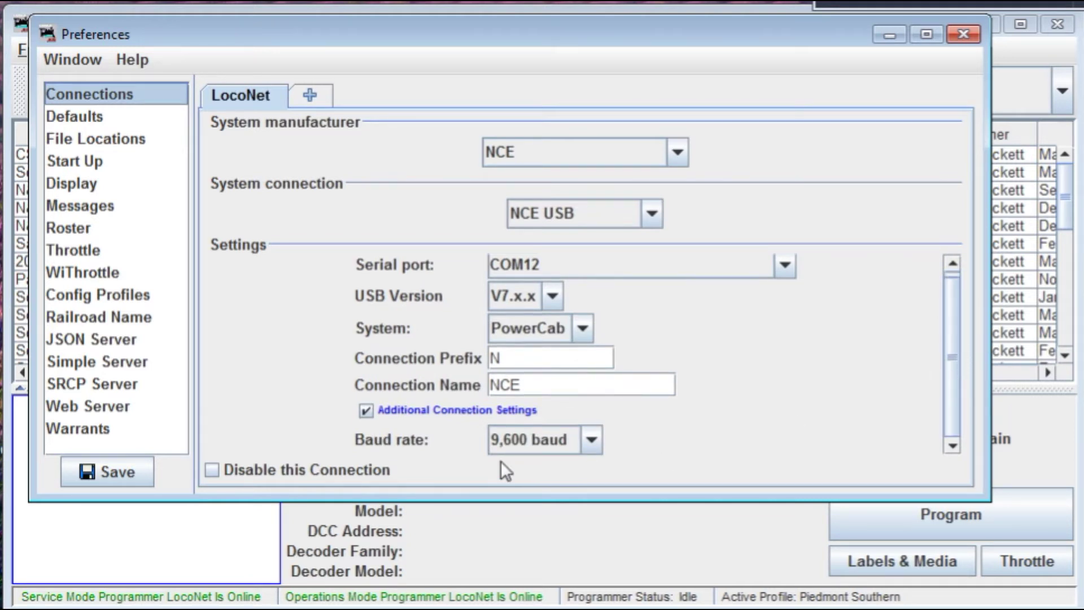
left_click(592, 443)
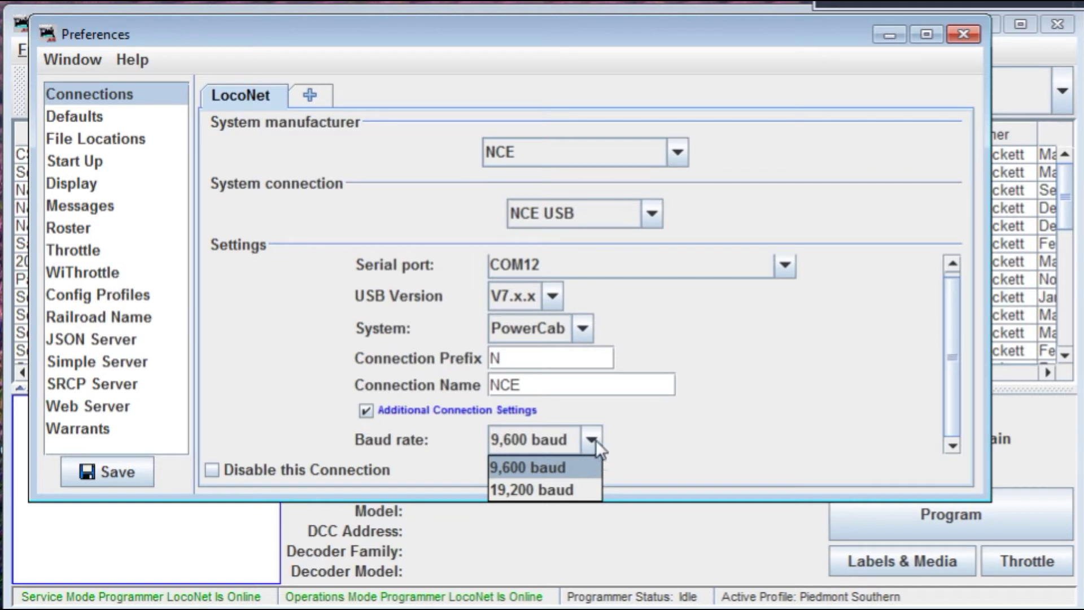
left_click(591, 435)
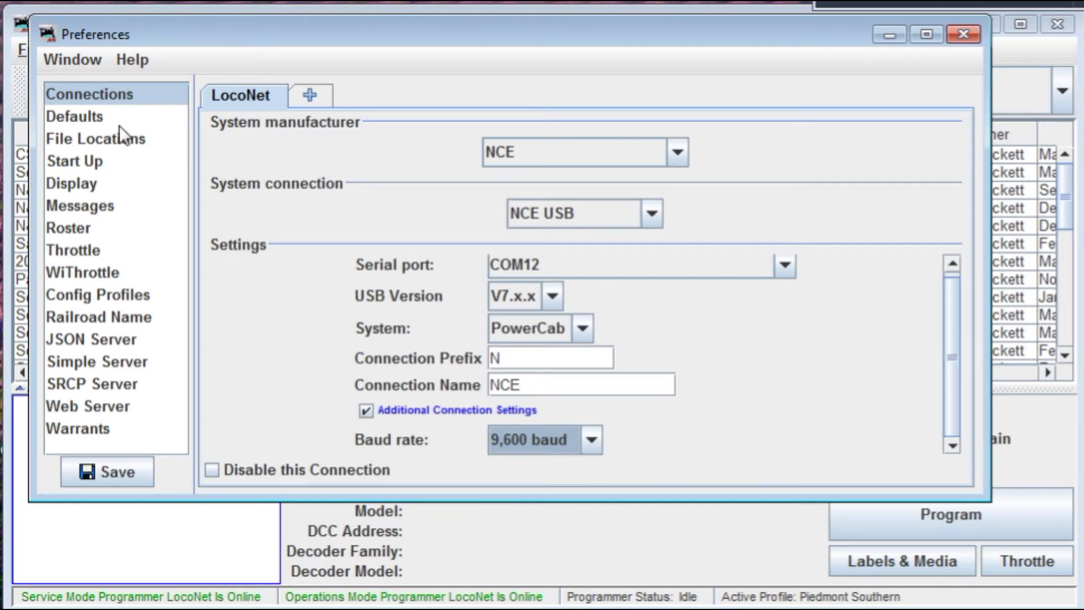
left_click(74, 117)
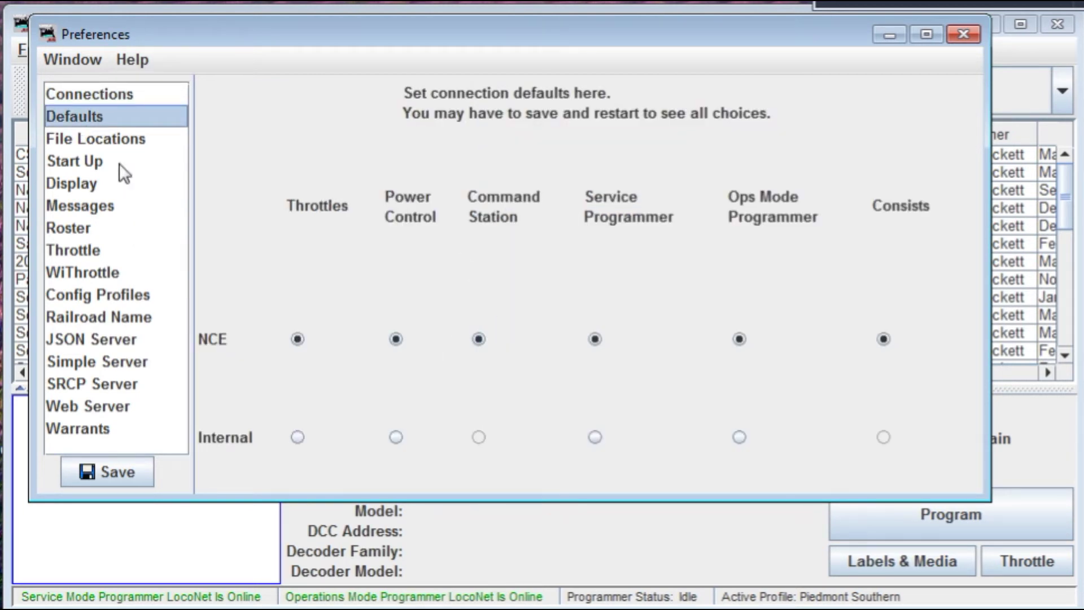
Browse File Locations, Start Up, Display and Messages pages, ending on Roster with Comprehensive format
left_click(84, 138)
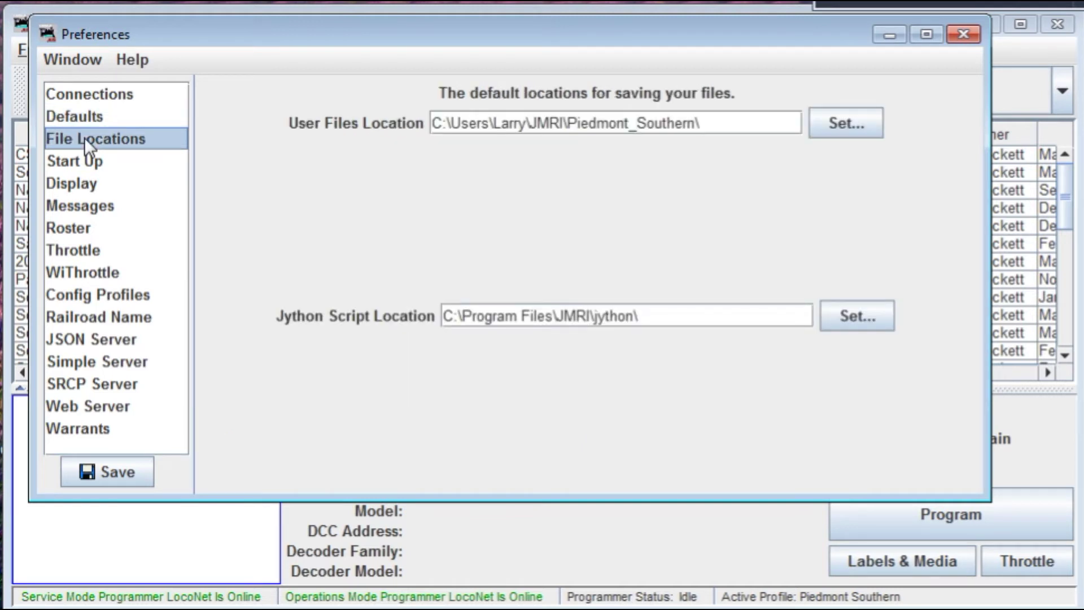
left_click(73, 161)
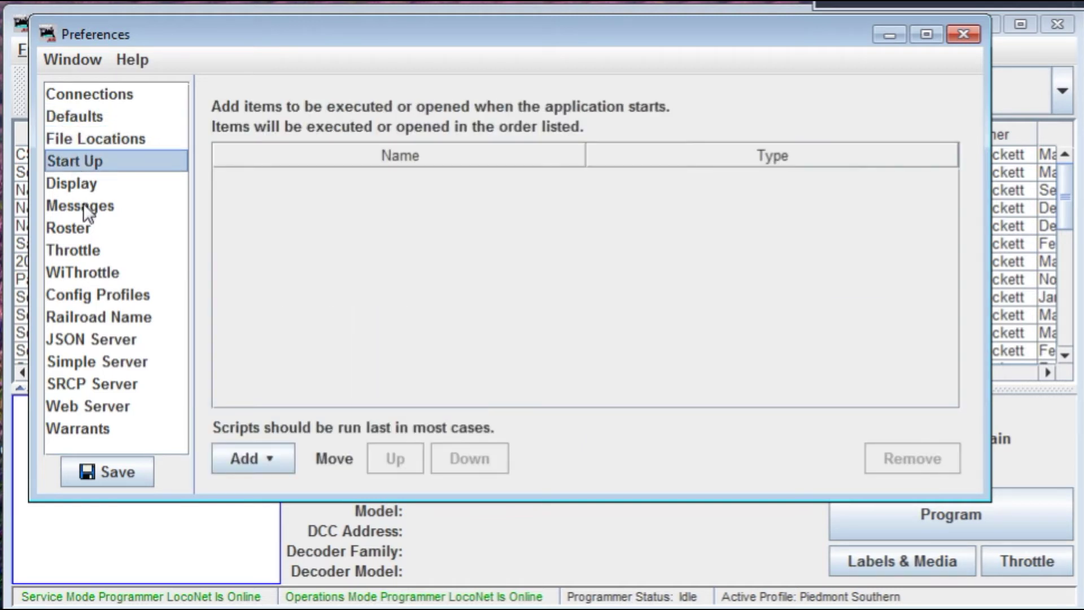
left_click(83, 203)
left_click(77, 183)
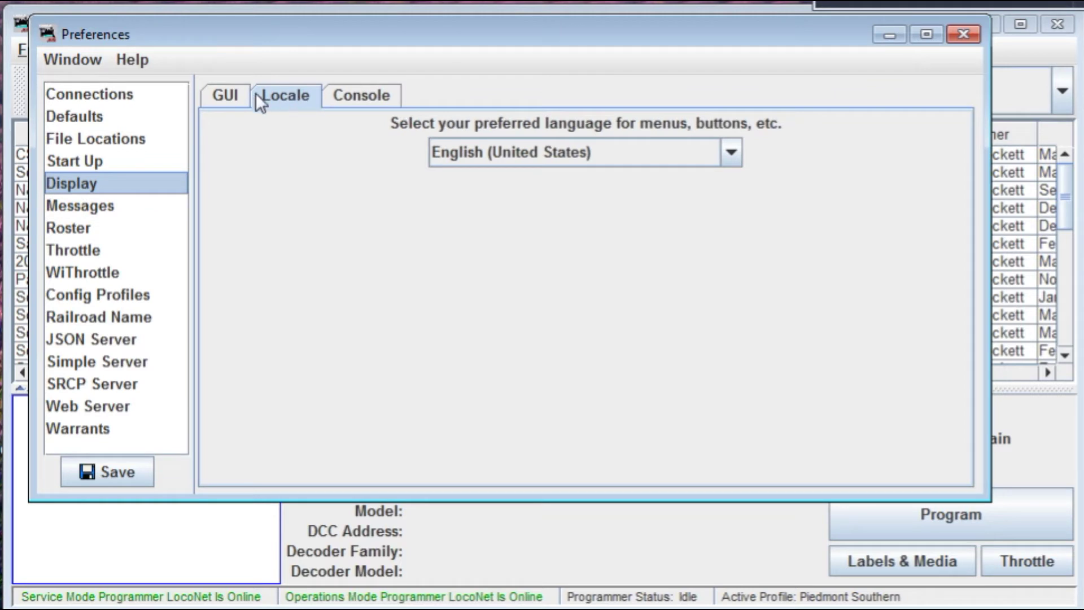
left_click(224, 95)
left_click(102, 207)
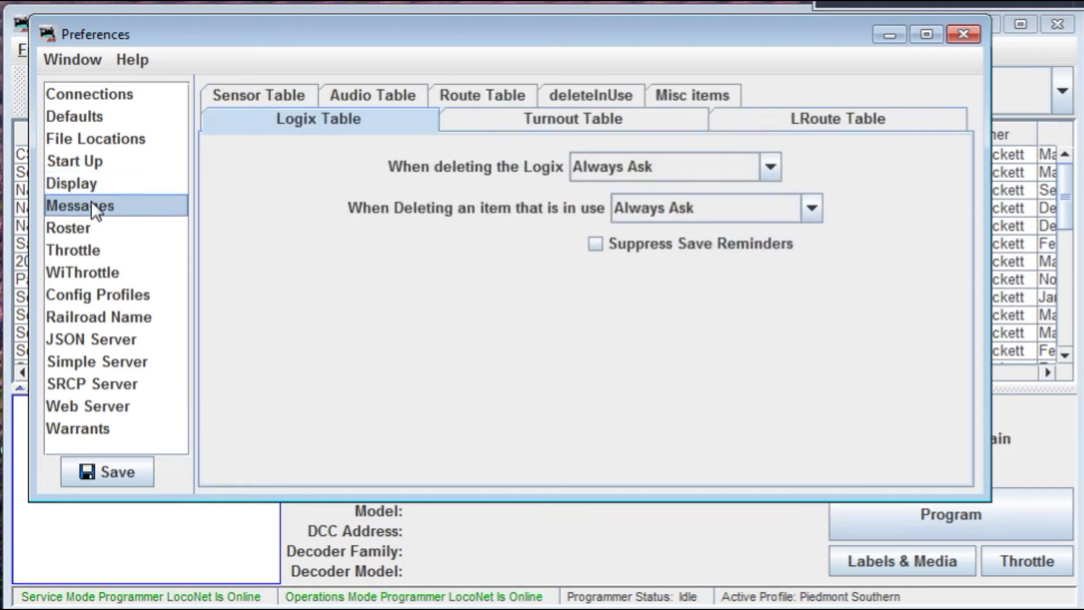
left_click(73, 229)
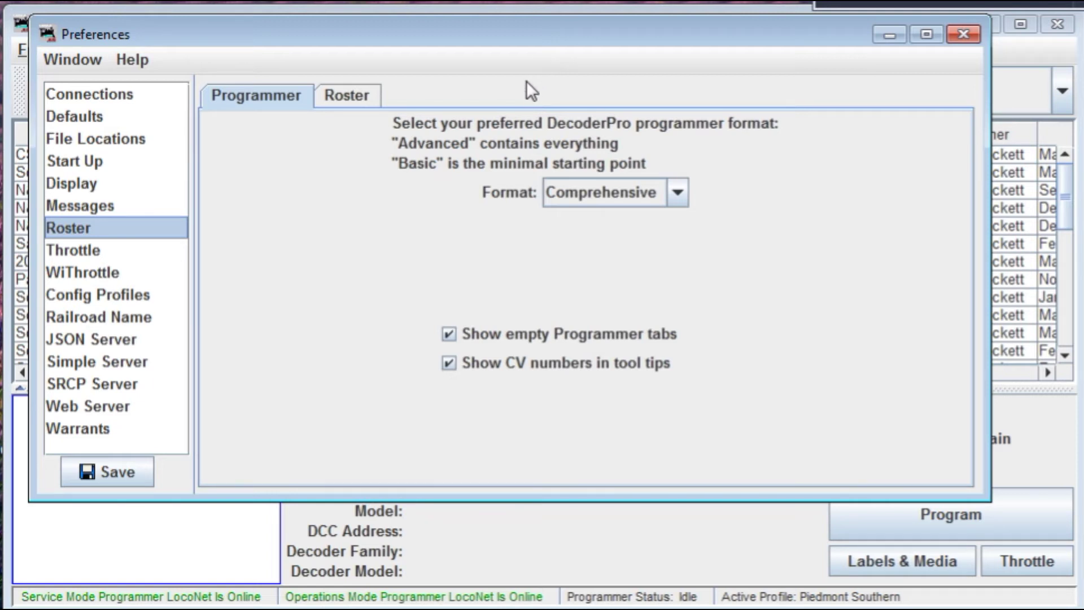
Close Preferences and decline to save the modified preferences
left_click(966, 36)
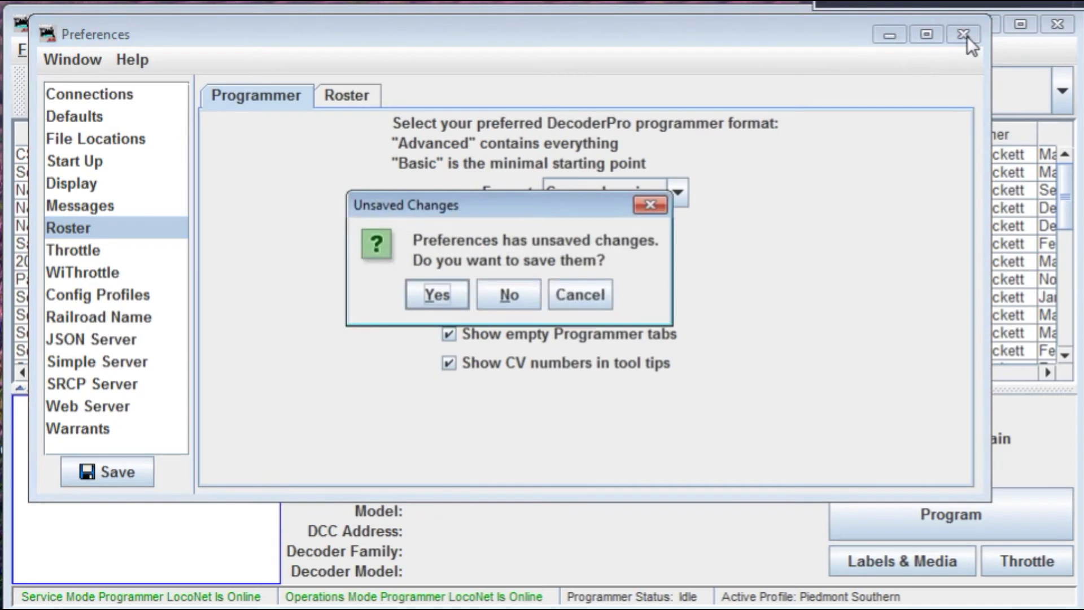
left_click(490, 295)
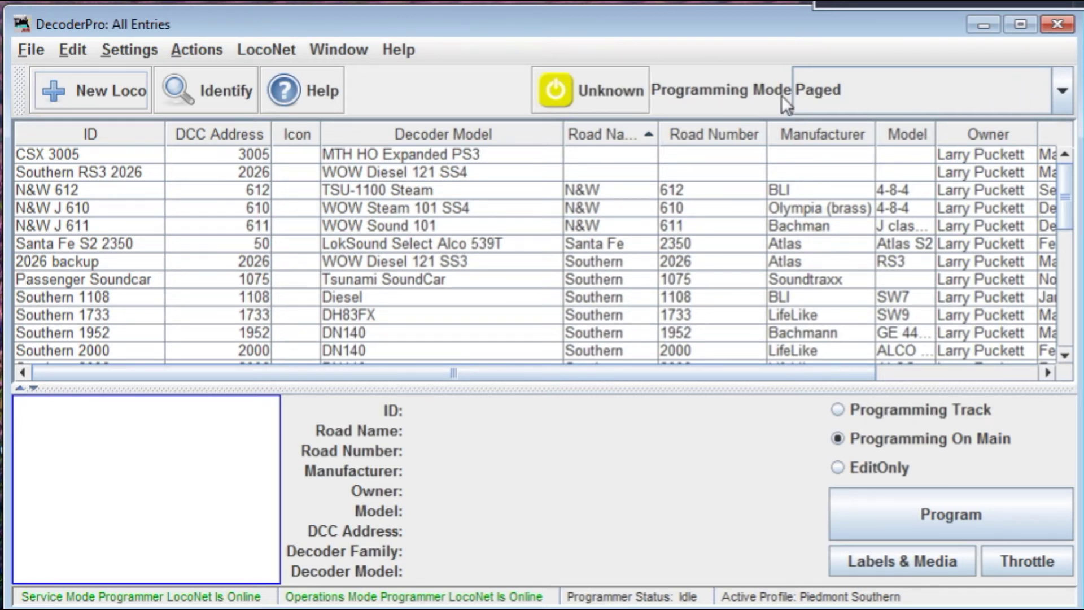
Change the toolbar programming mode from Paged to Direct Byte
left_click(1062, 91)
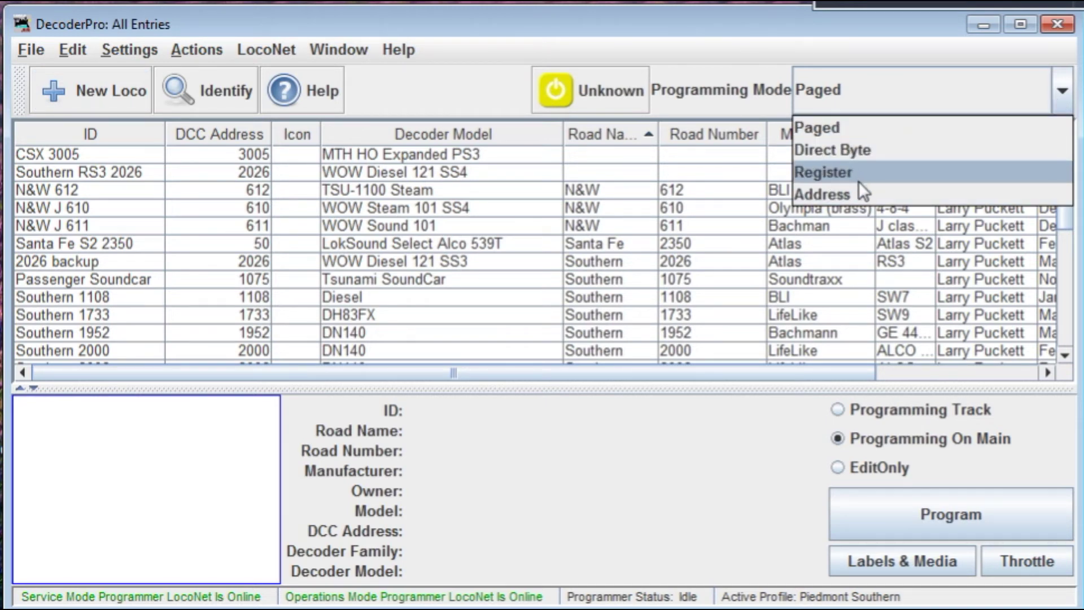
left_click(1001, 102)
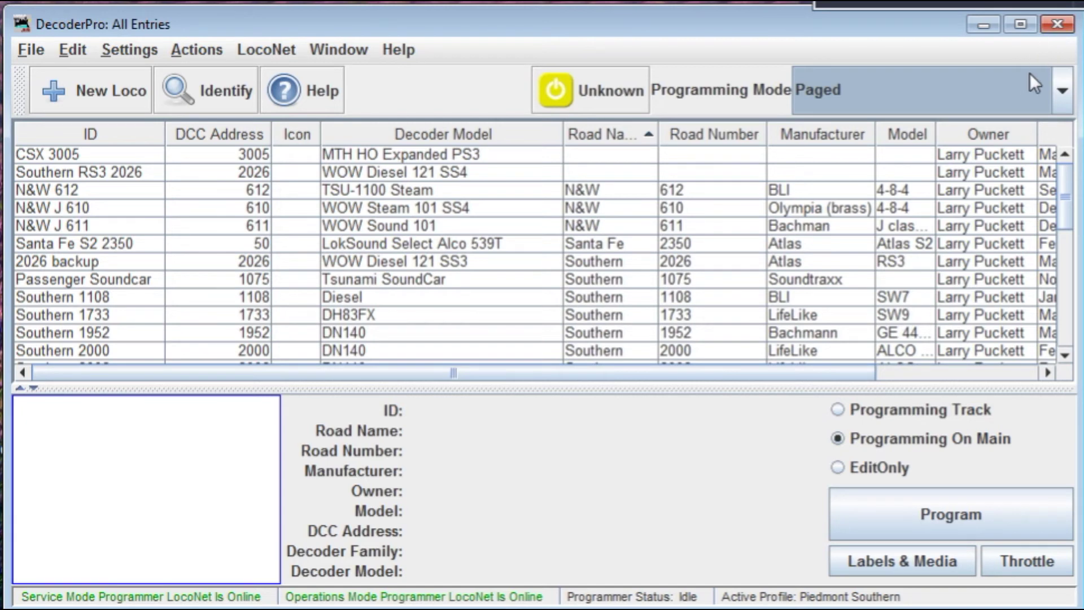
left_click(1065, 100)
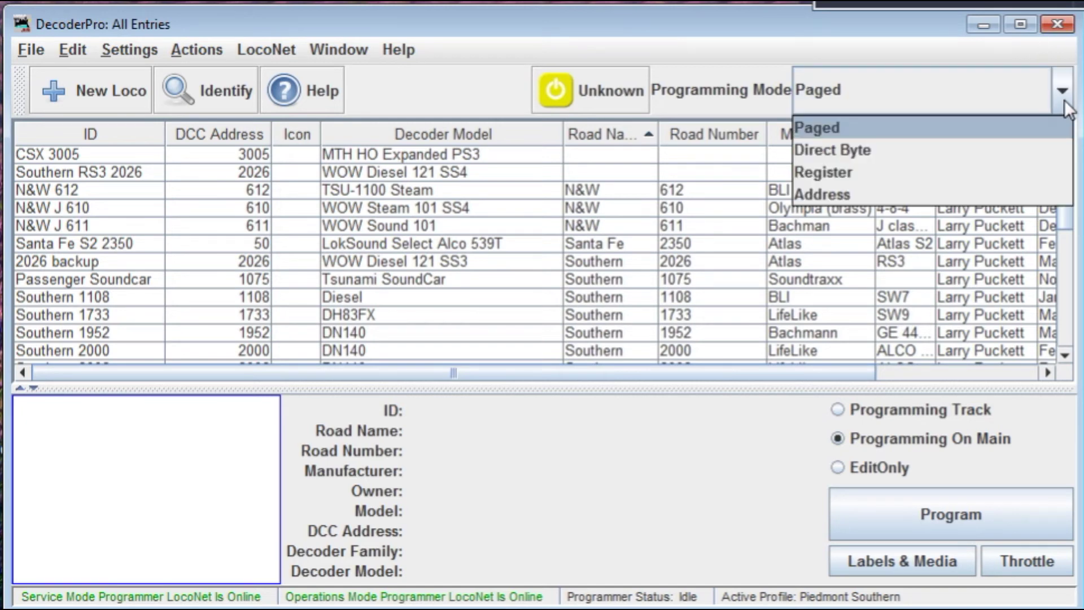
left_click(877, 144)
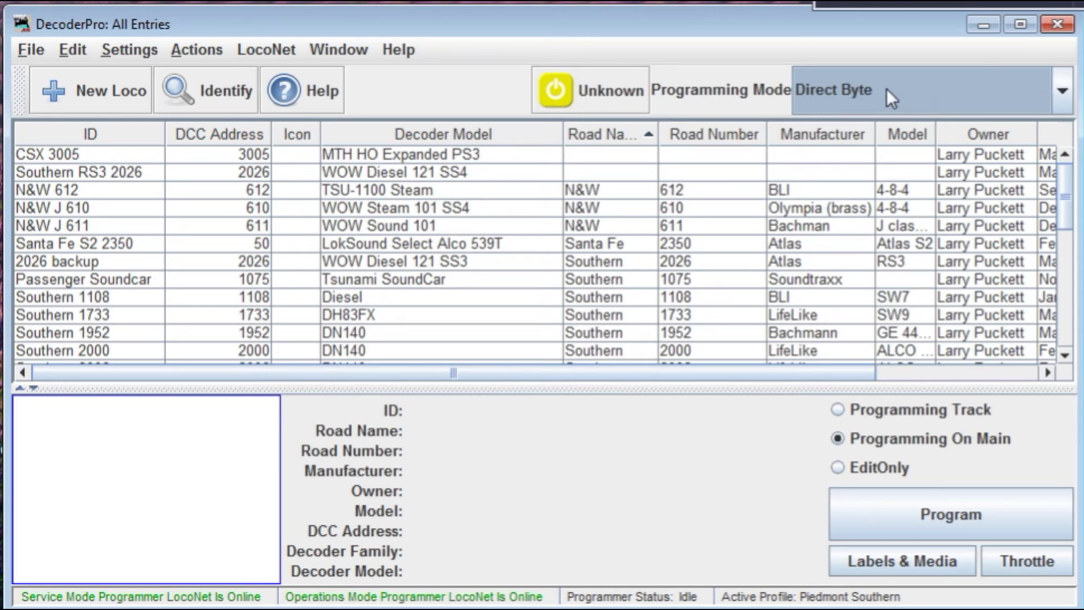
left_click(1063, 94)
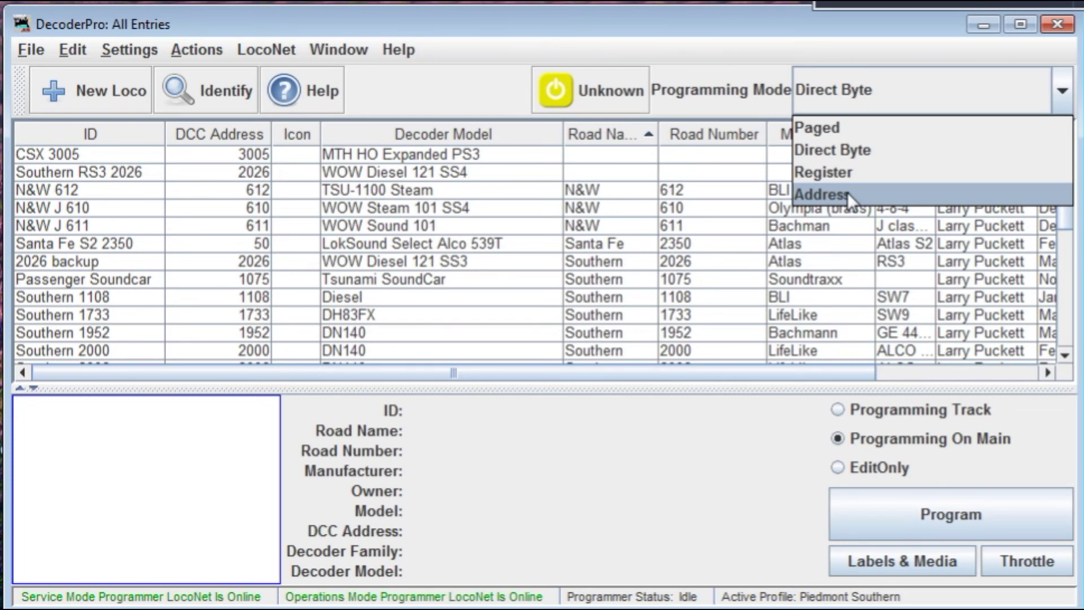
left_click(866, 151)
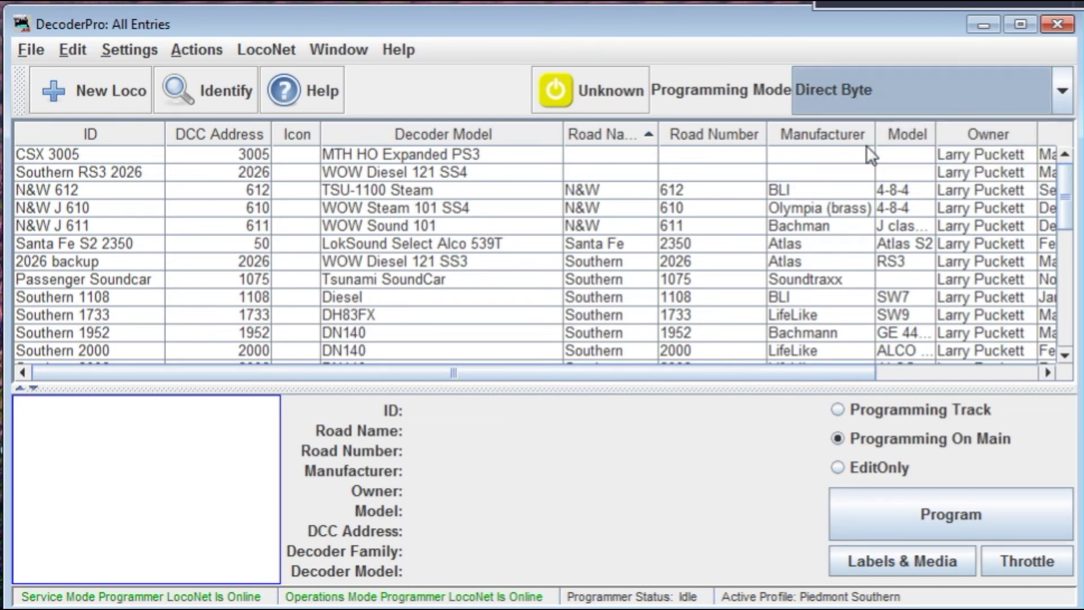
left_click(1060, 92)
left_click(1061, 93)
left_click(1061, 96)
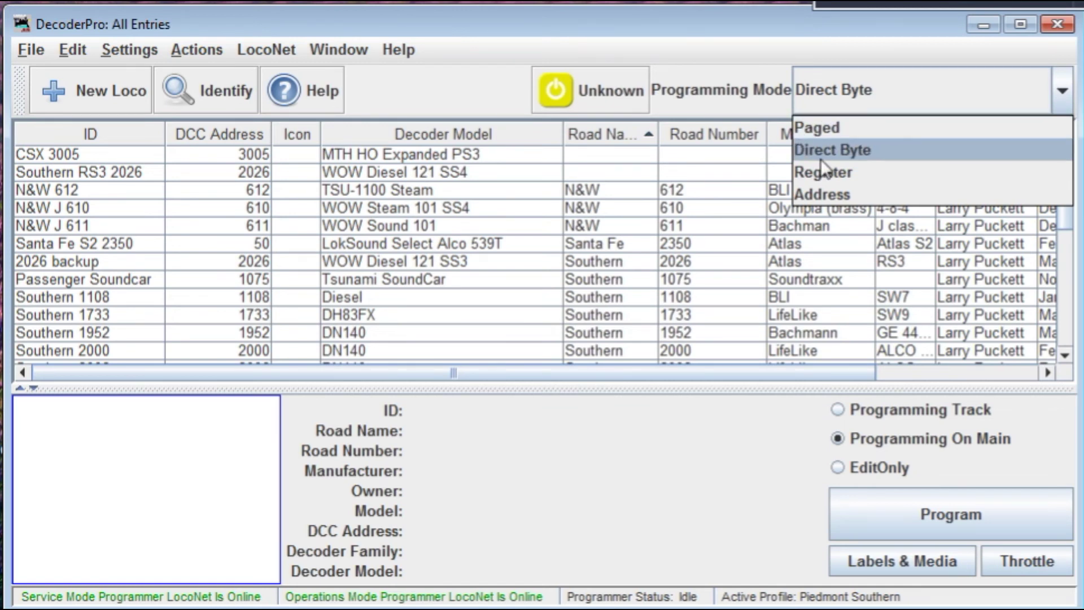
left_click(939, 91)
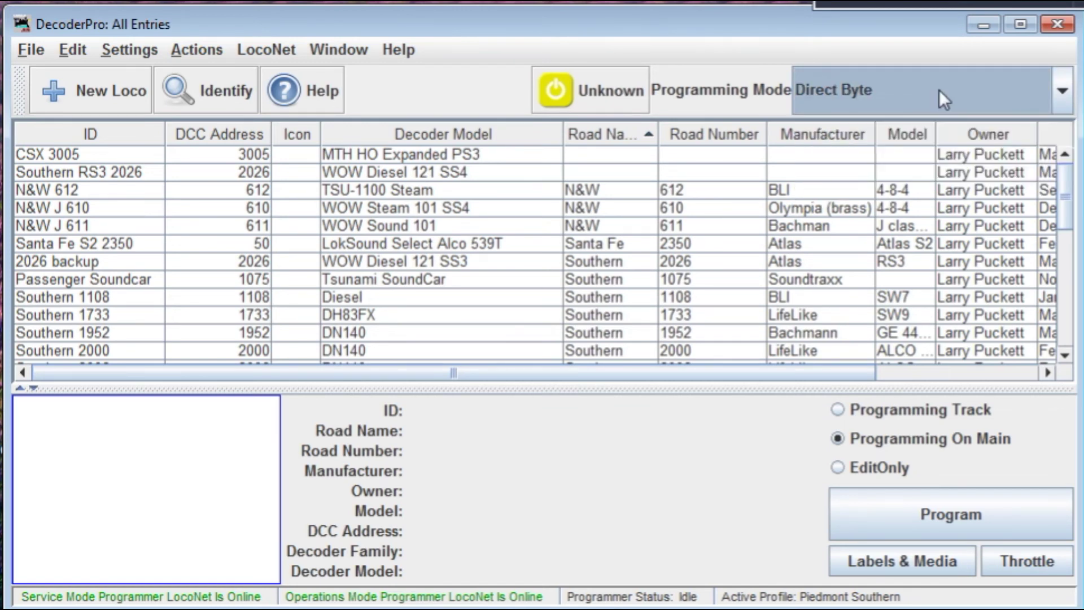
left_click(1063, 96)
left_click(861, 137)
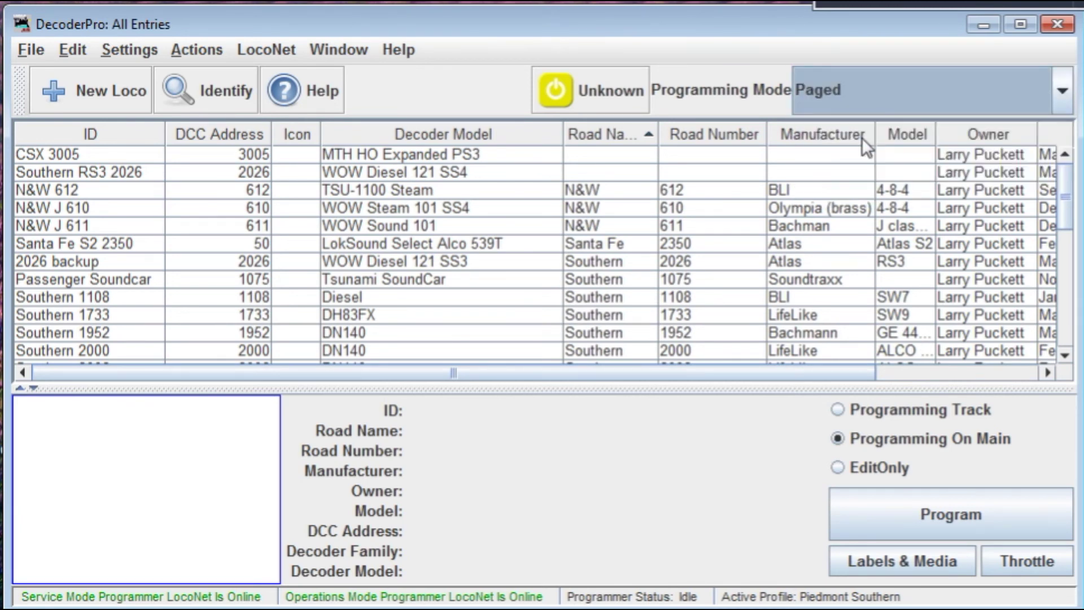
left_click(1055, 102)
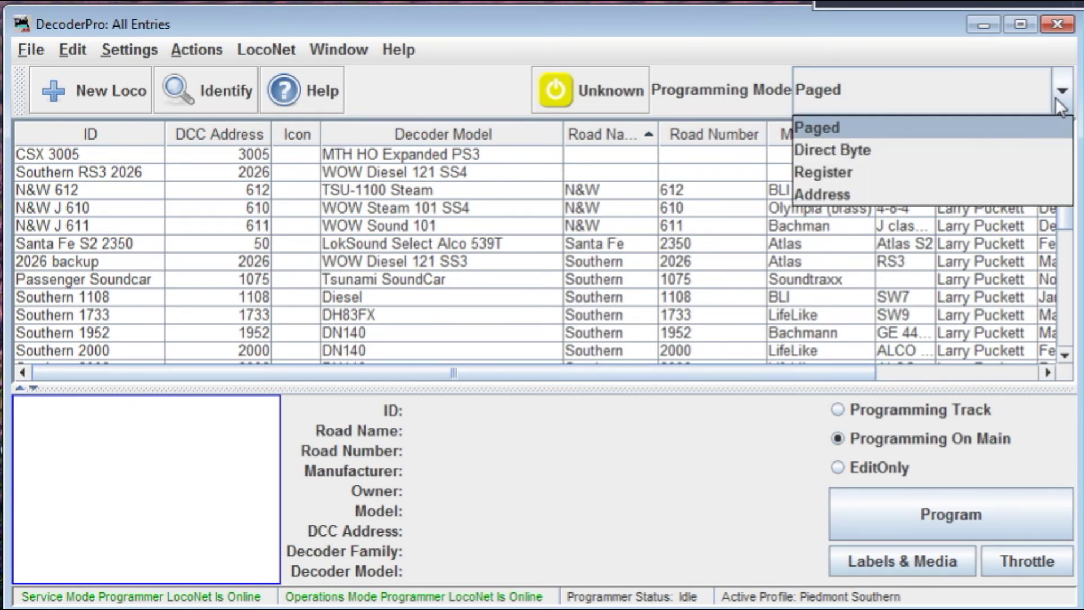
left_click(858, 148)
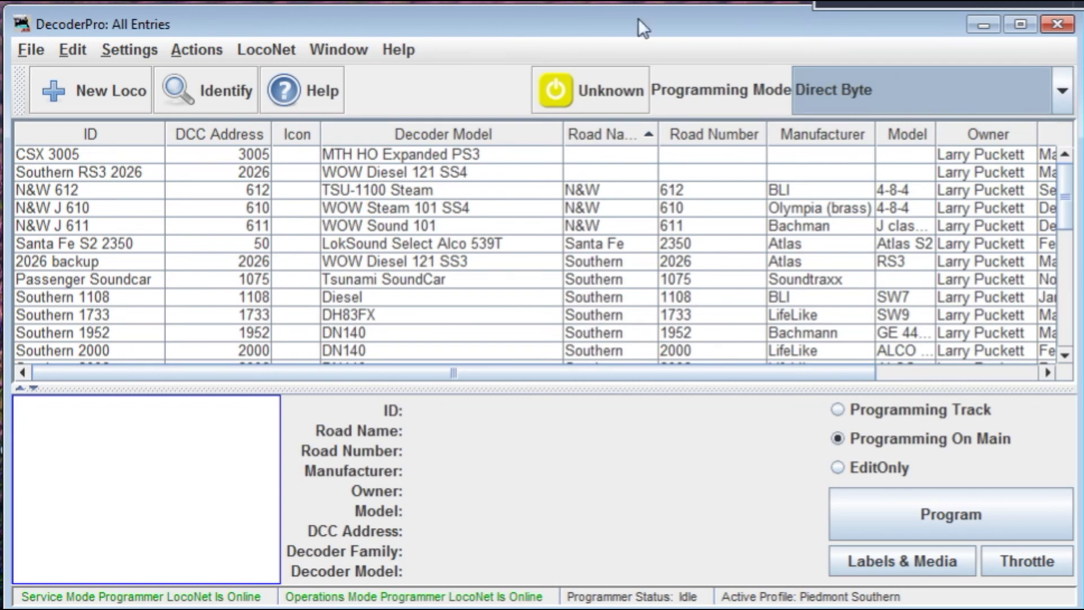
left_click(84, 89)
left_click_drag(573, 0, 398, 40)
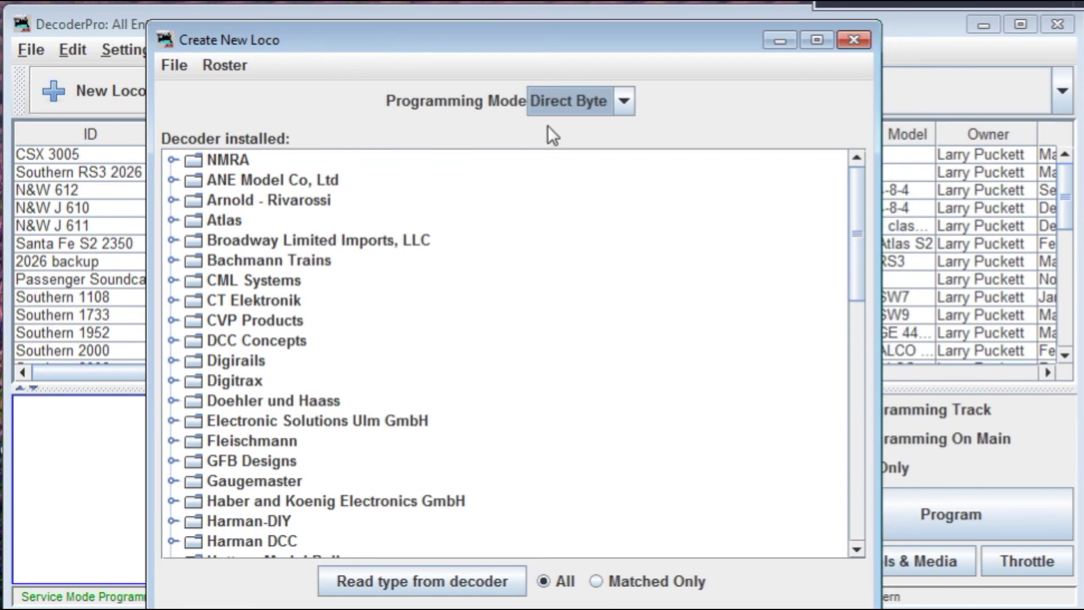
left_click(883, 450)
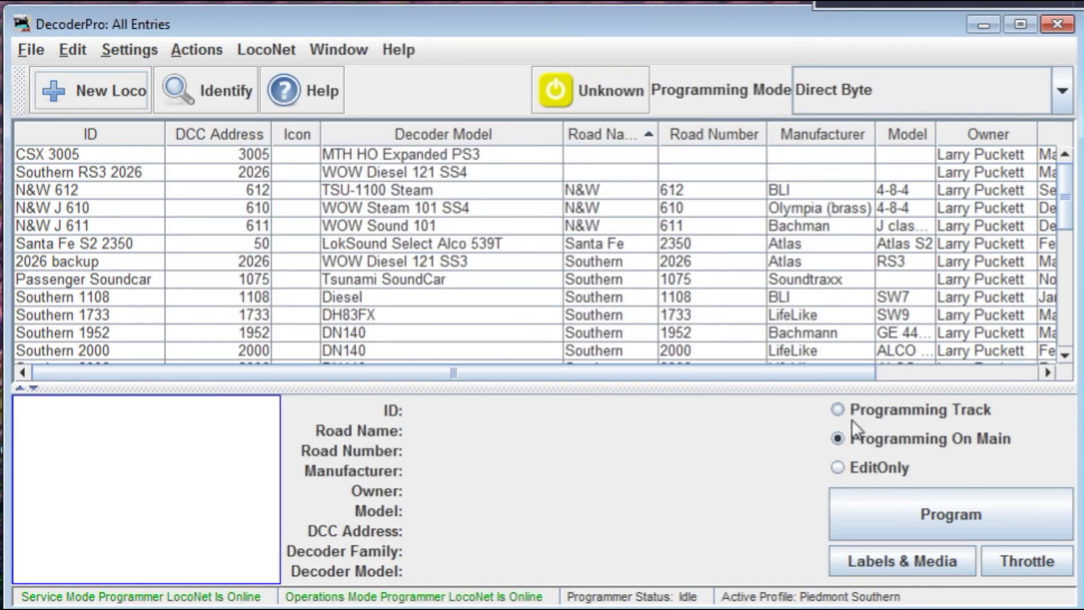
Cycle through Programming Track and Programming On Main, settling the roster on Edit Only
left_click(837, 410)
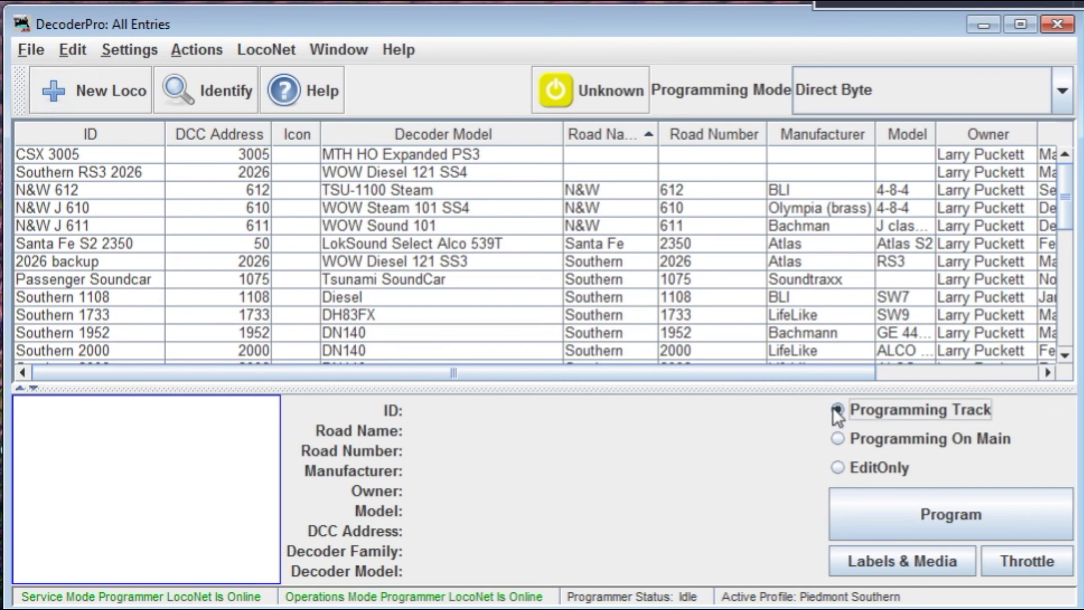
left_click(836, 438)
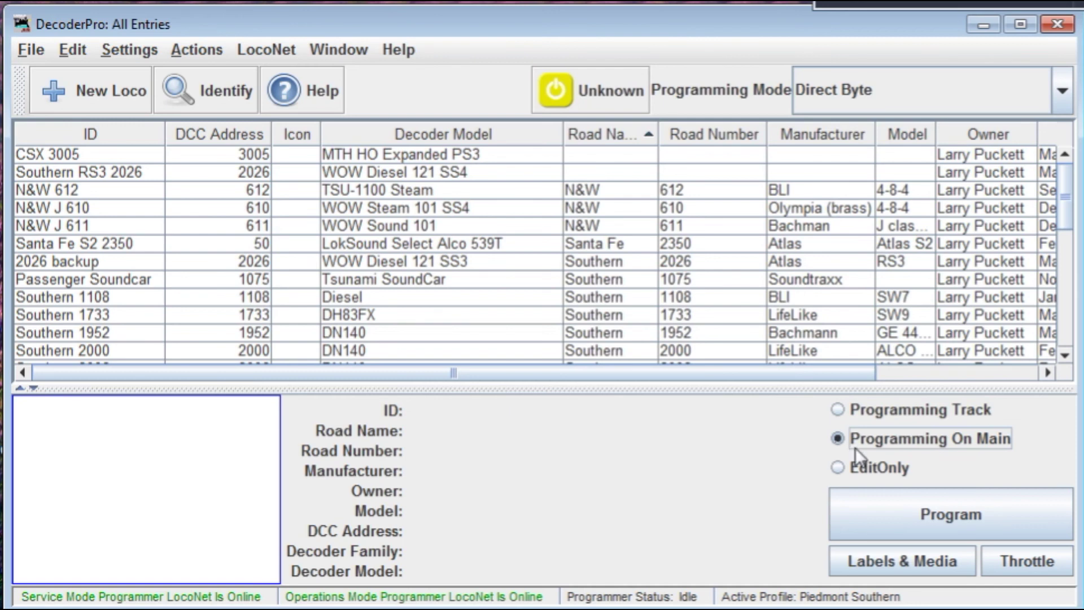
left_click(834, 469)
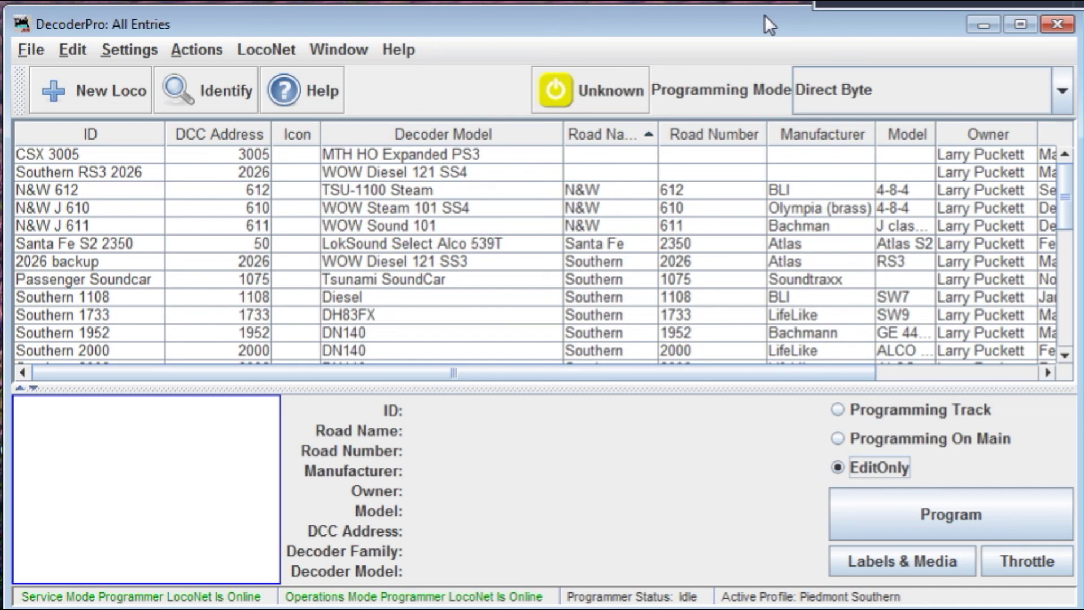
left_click(1038, 565)
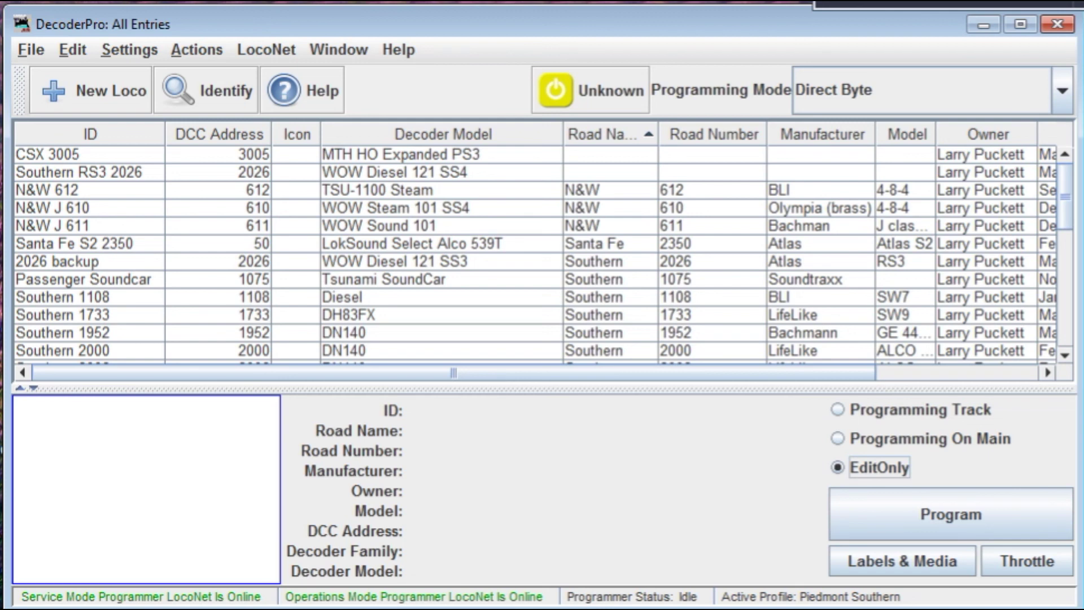